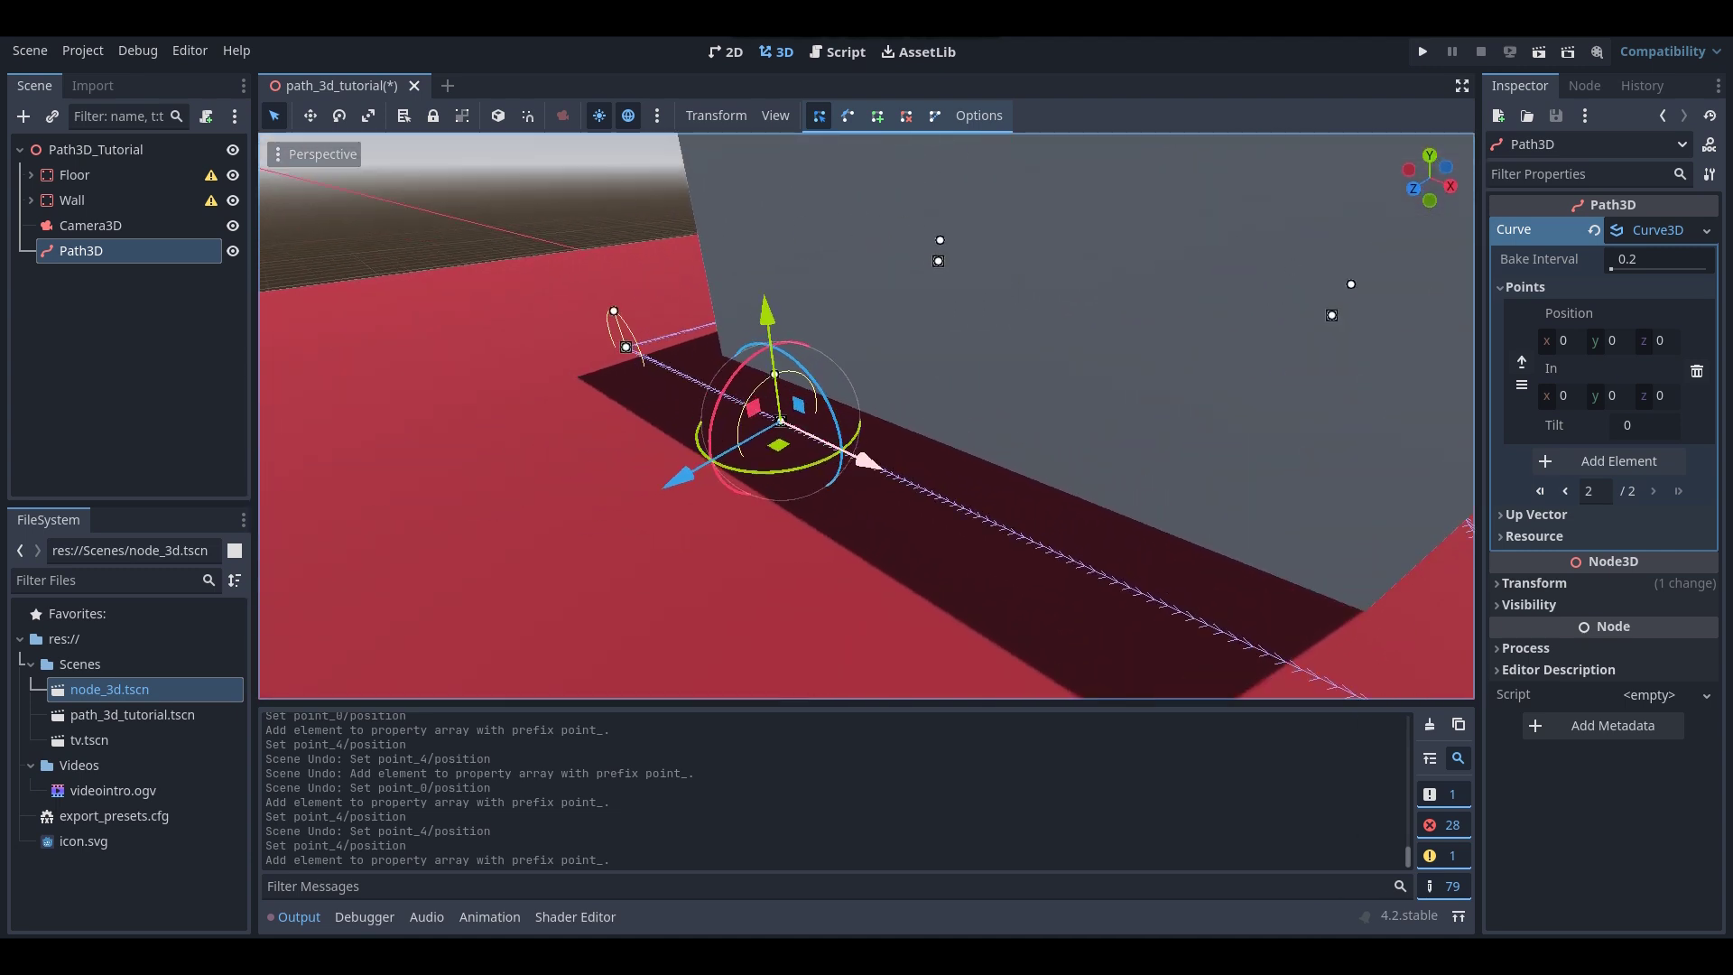
- Examine the Path3D curve and its corner points around the base of the wall from several angles
key(a)
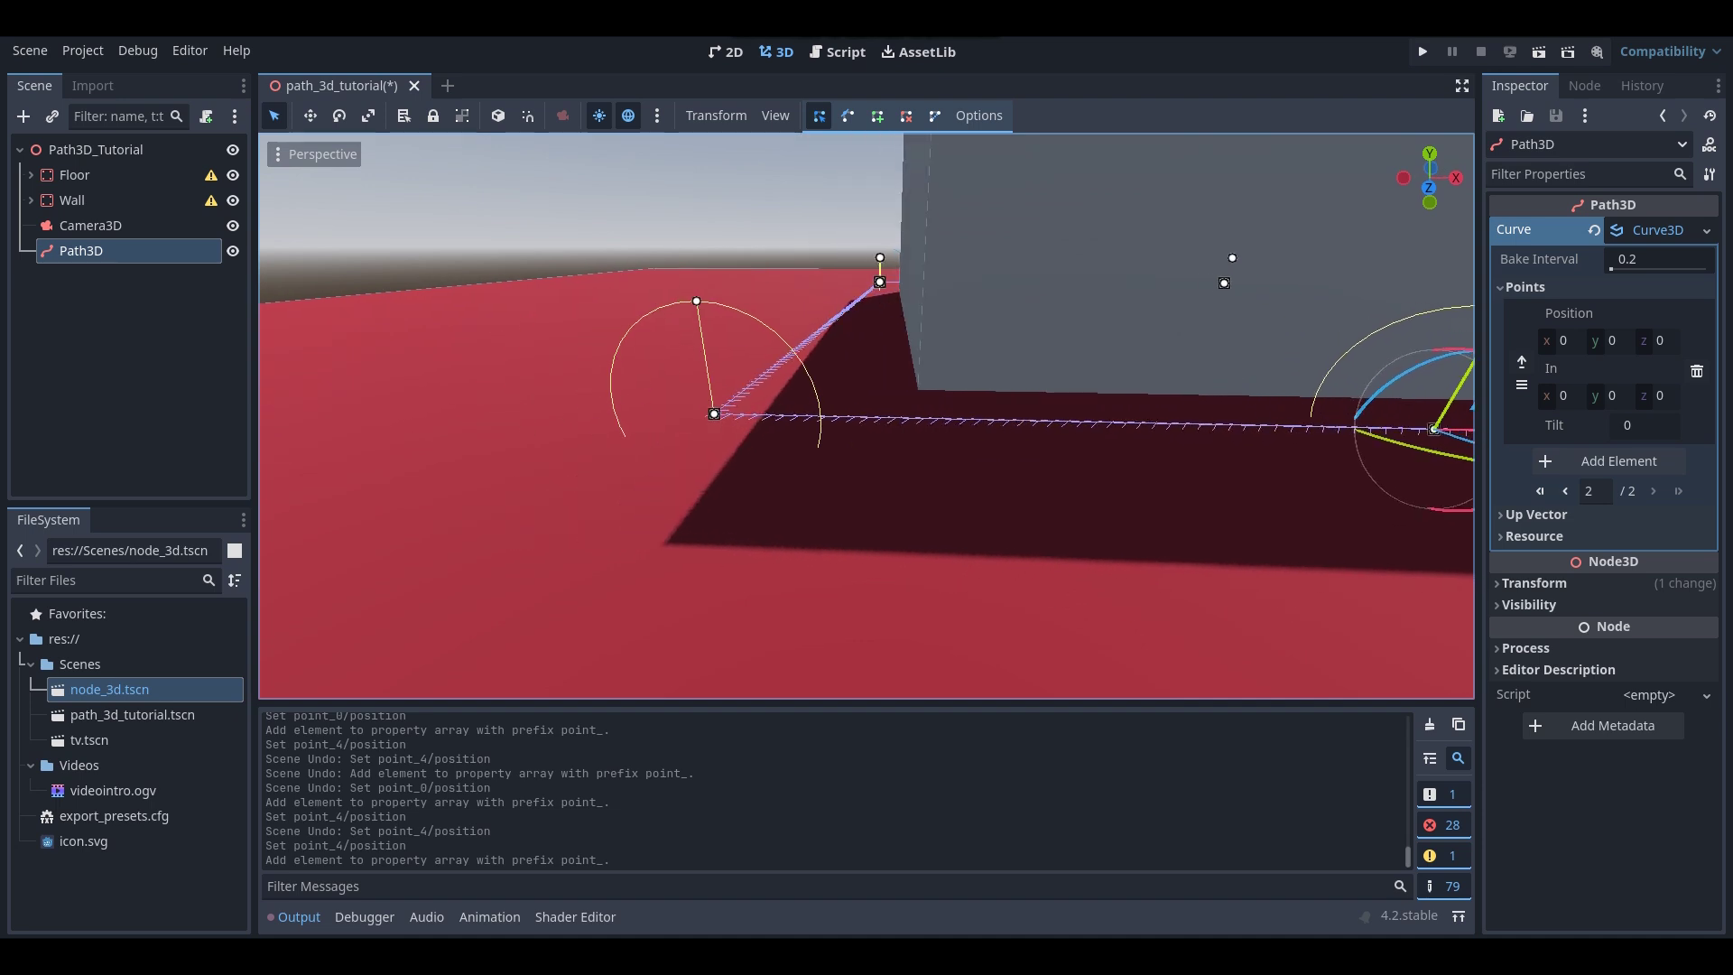
key(s)
right_drag(1015, 322, 1014, 323)
key(s)
key(d)
middle_drag(921, 326, 1038, 388)
key(a)
right_drag(1038, 388, 1200, 407)
key(s)
right_drag(867, 415, 768, 330)
key(d)
key(w)
middle_drag(1182, 324, 1110, 352)
key(w)
right_drag(867, 487, 1065, 496)
key(a)
key(s)
right_drag(1017, 331, 1017, 368)
key(w)
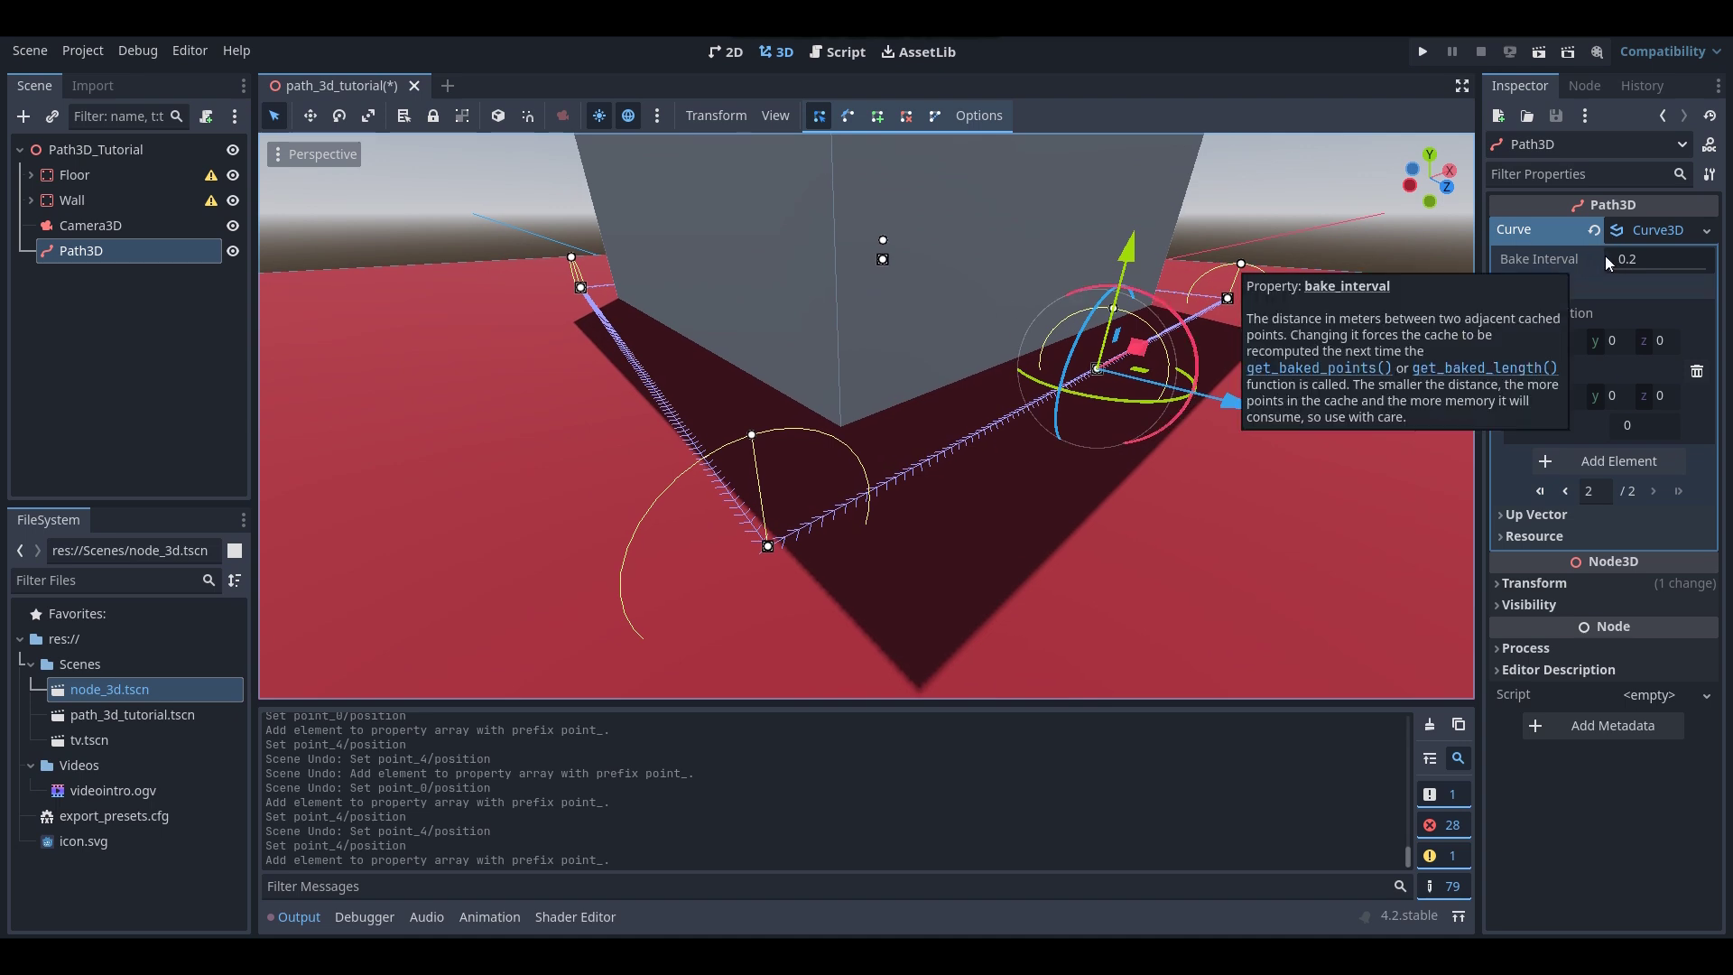
- Set the Path3D curve's Bake Interval to 1 and check the path's corner
drag(1610, 269, 1610, 269)
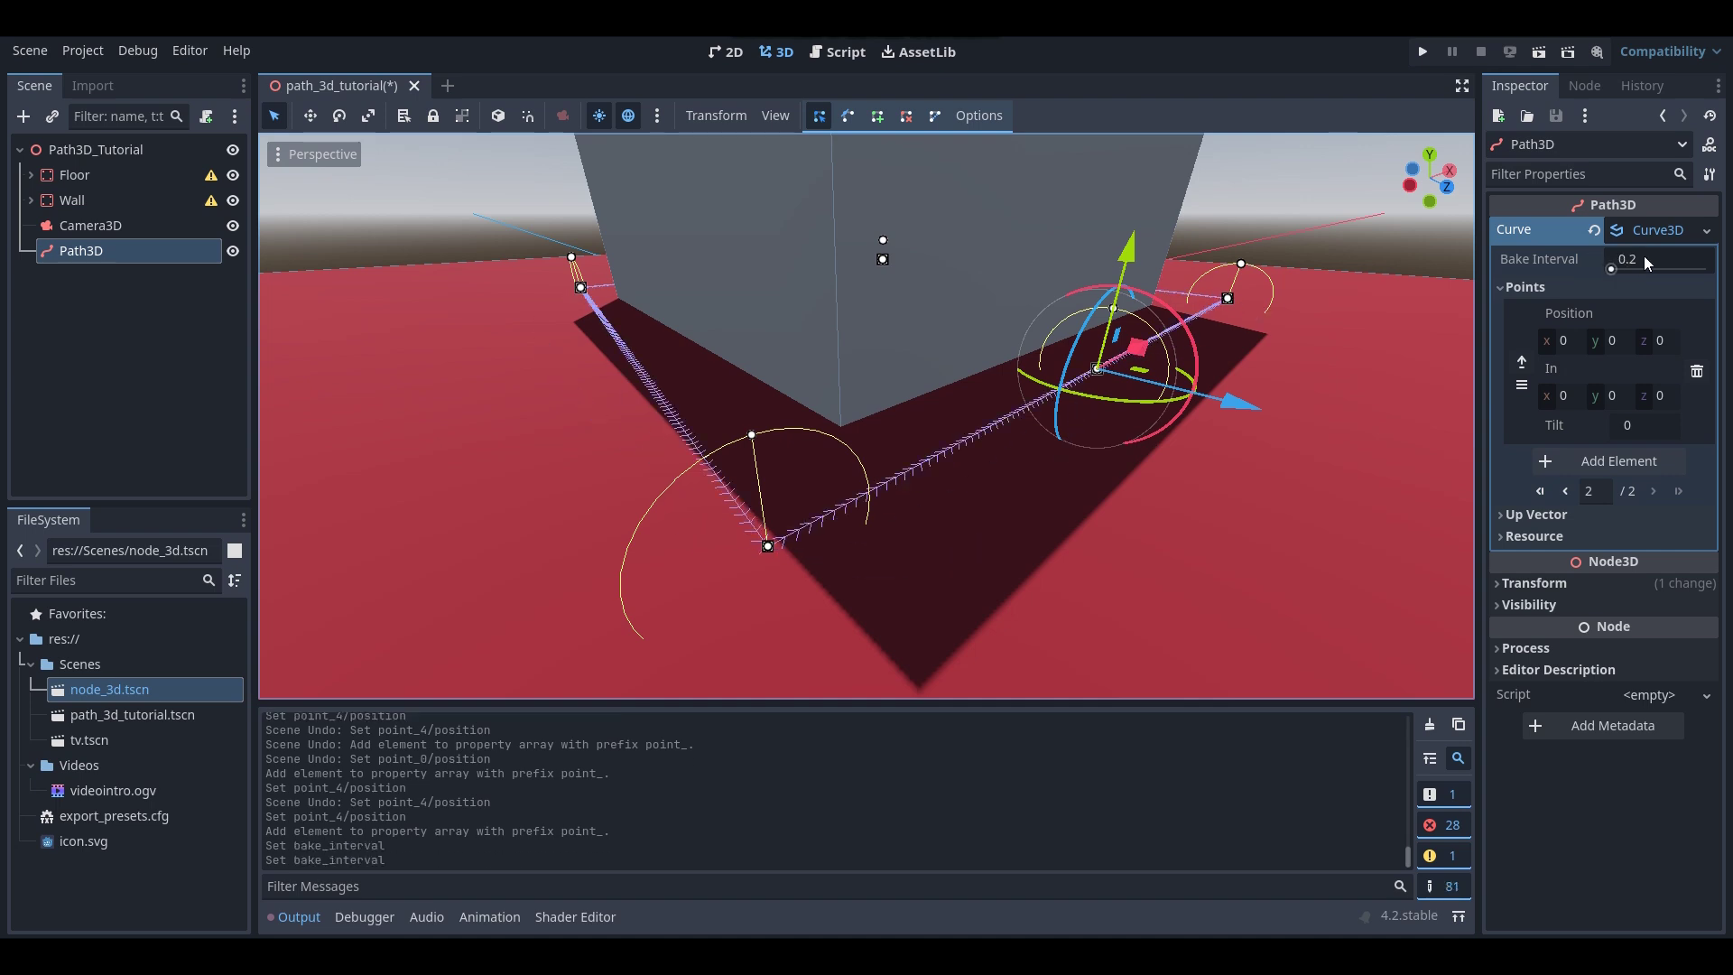
click(1648, 259)
text(1)
right_drag(642, 421, 827, 393)
key(w)
key(s)
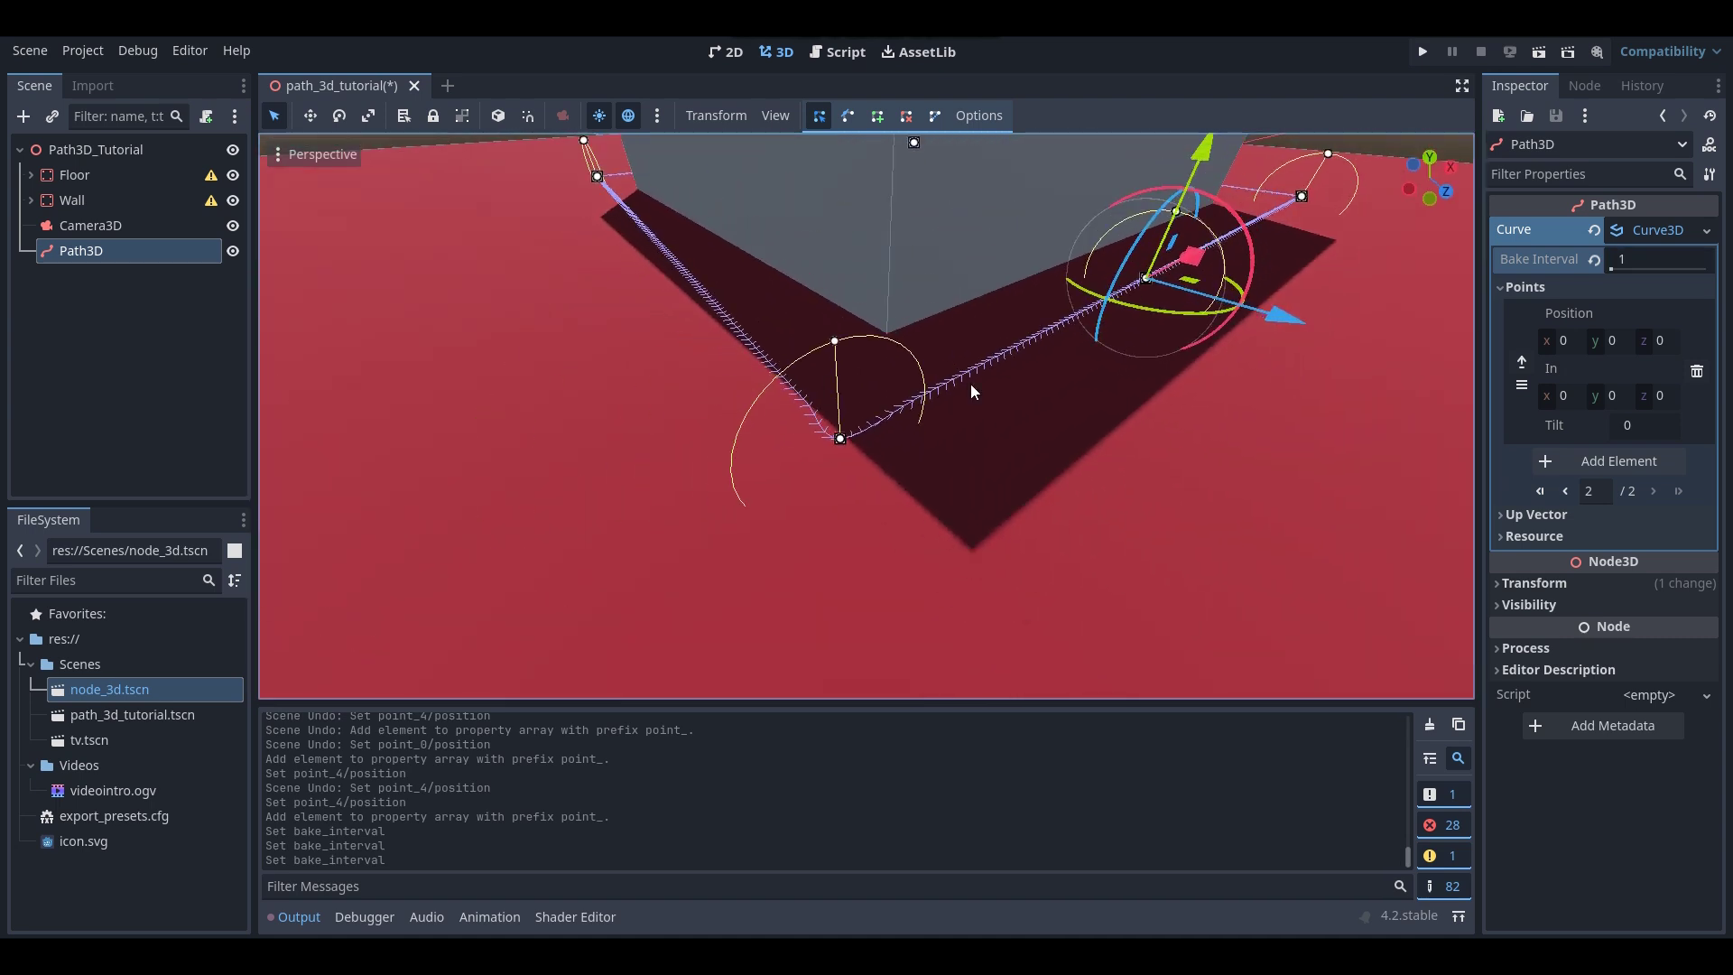
- Set the Path3D curve's Bake Interval to 3
click(1627, 263)
text(3)
key(Return)
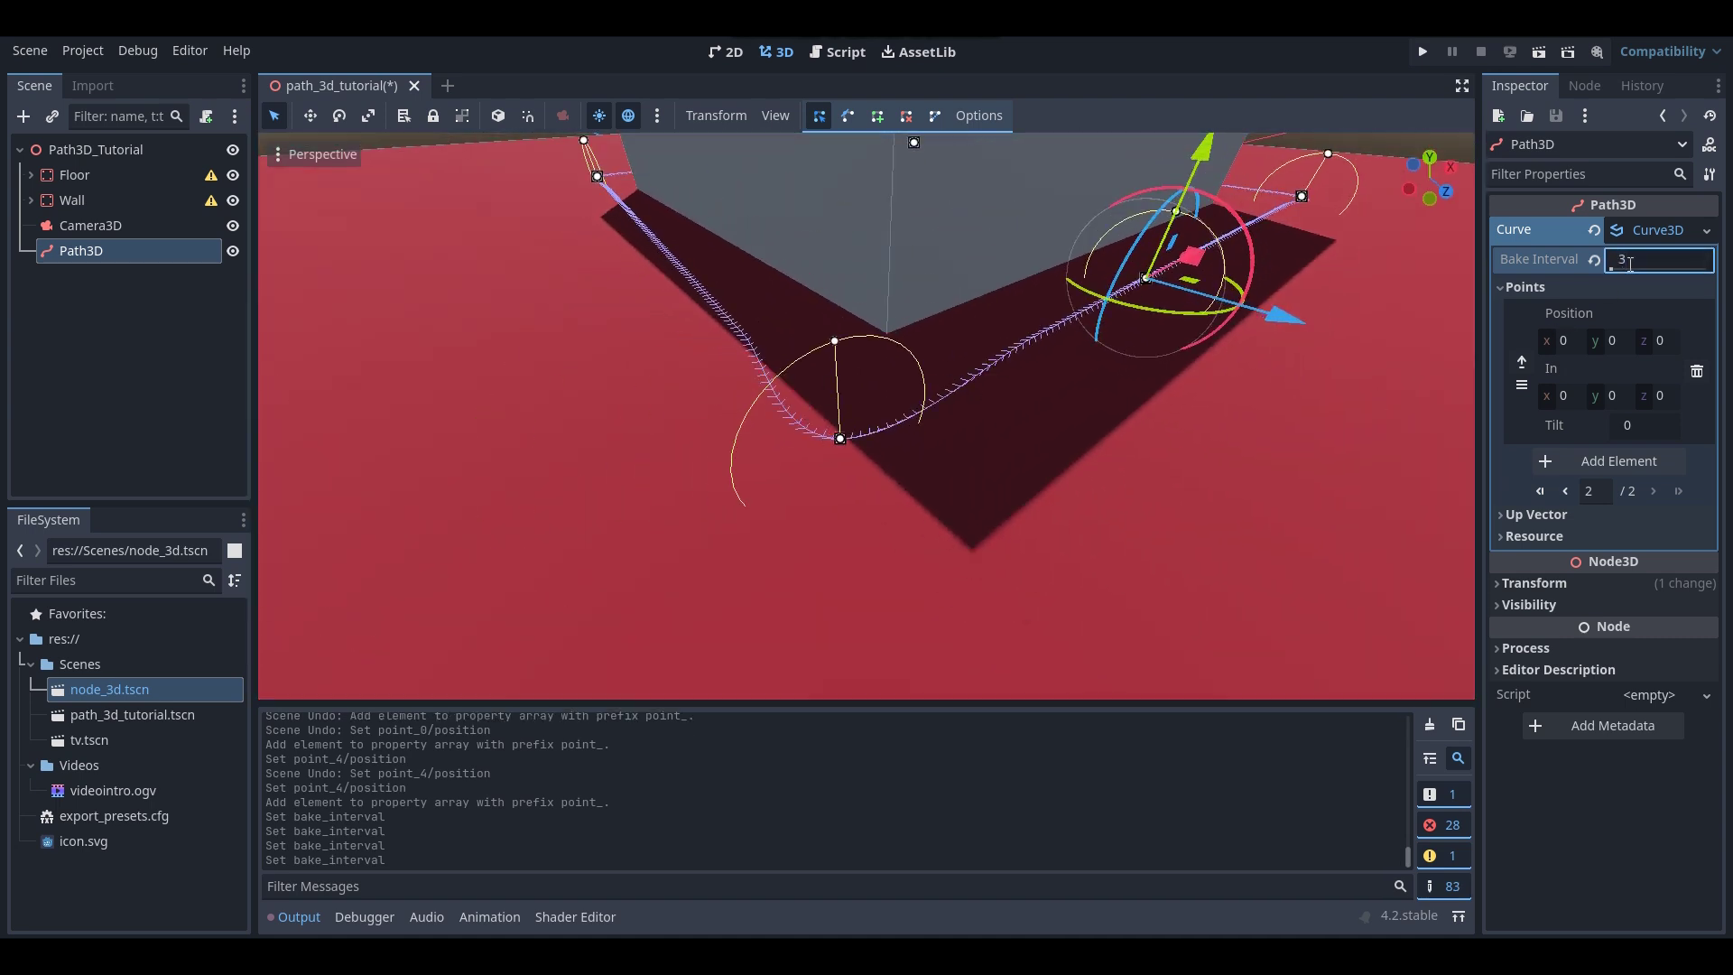
- Examine how closely the baked path follows its corner points on each side of the wall
right_drag(978, 227, 397, 348)
key(w)
key(s)
key(d)
key(w)
key(s)
key(a)
key(d)
key(d)
right_drag(1174, 334, 1074, 411)
key(d)
key(s)
- Restore the curve's Bake Interval to 0.2
click(1675, 261)
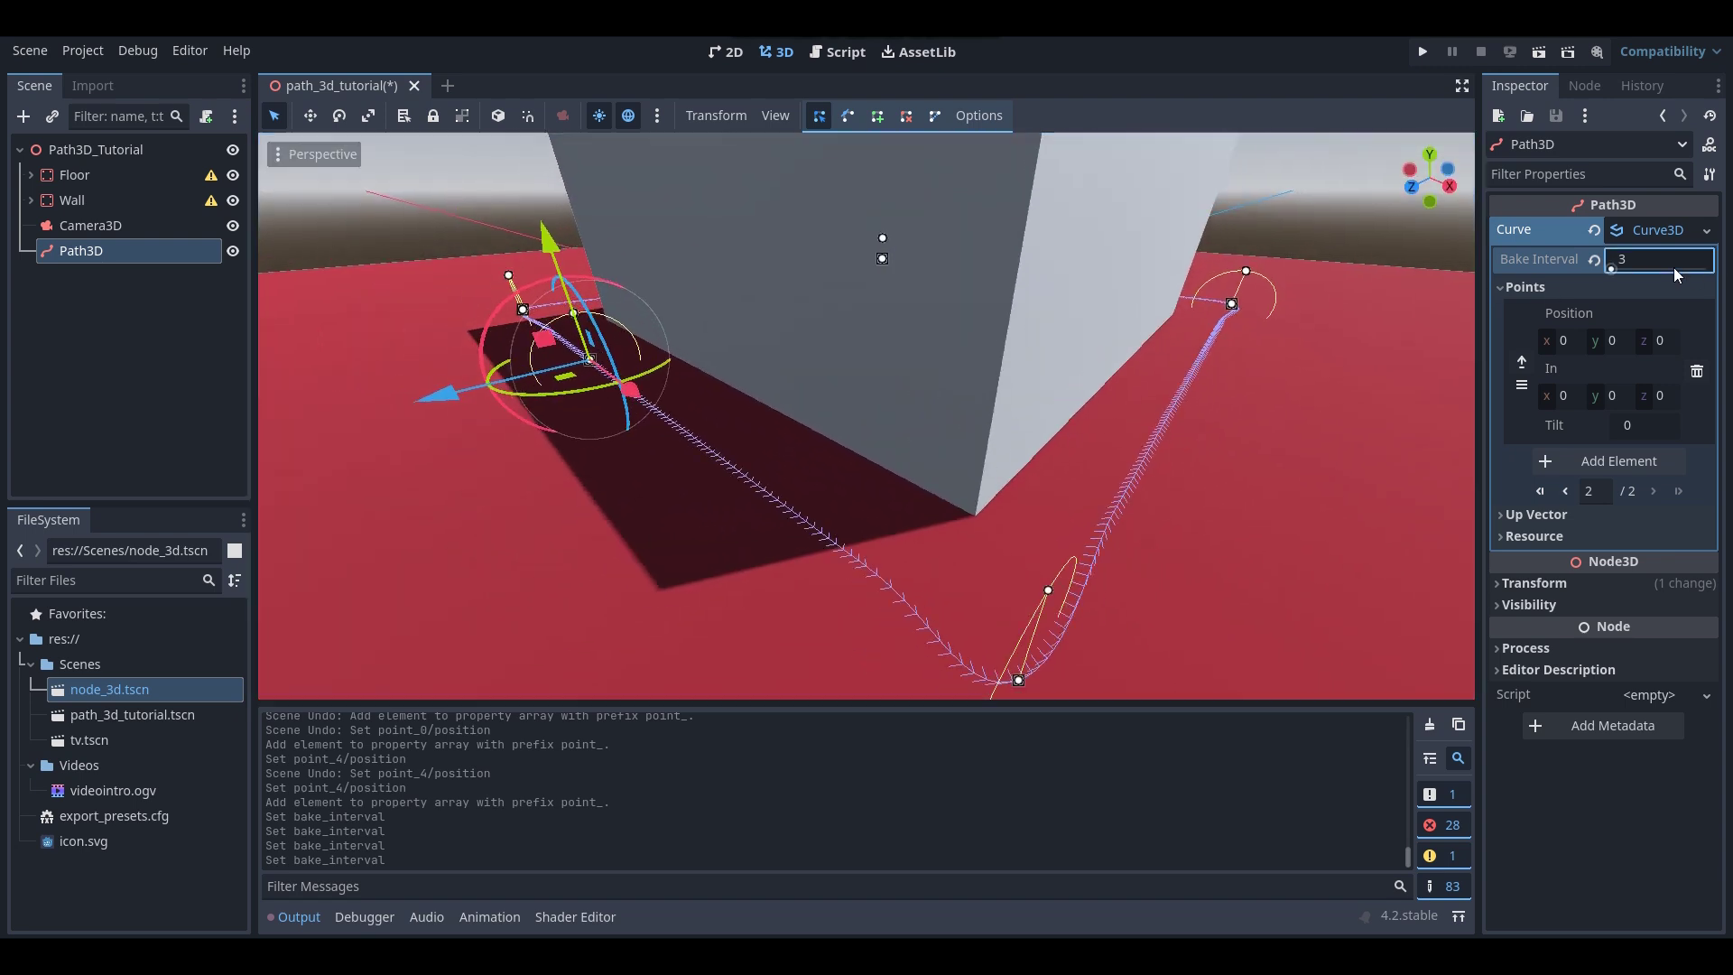
text(0.2)
key(Return)
key(a)
right_drag(866, 415, 1238, 311)
key(d)
mouse_move(1314, 397)
right_down()
mouse_move(1320, 413)
mouse_move(1314, 397)
right_up()
key(w)
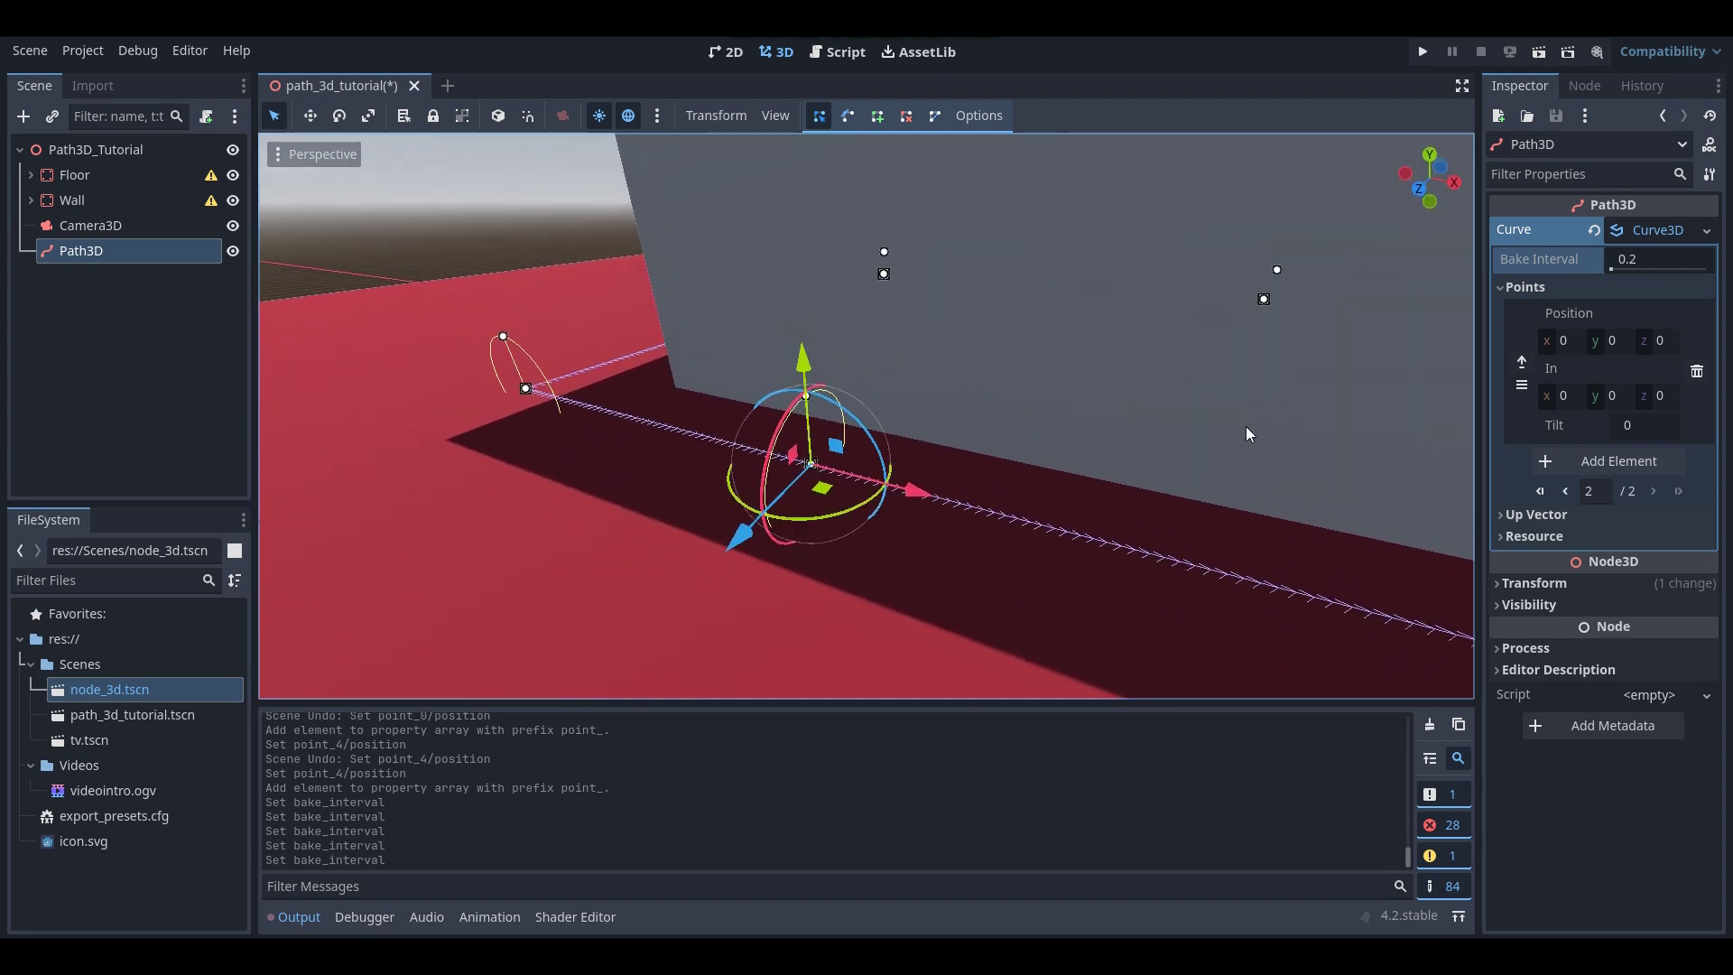
- Add a PathFollow3D node as a child of Path3D
right_click(106, 250)
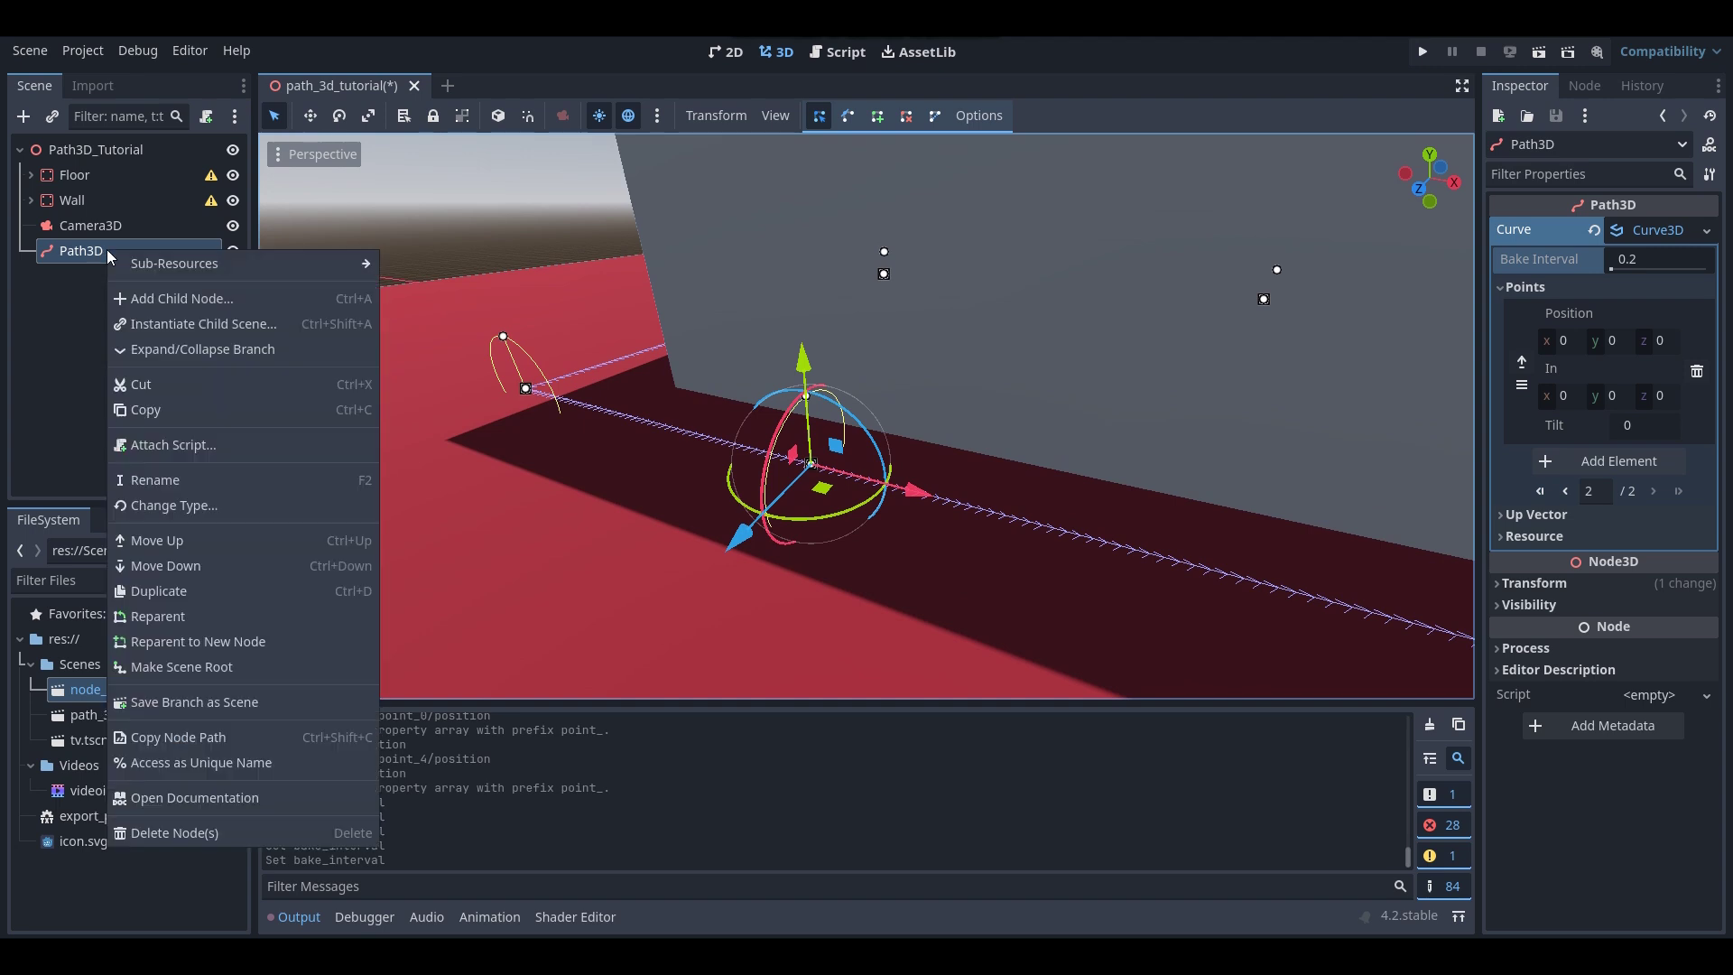
click(138, 298)
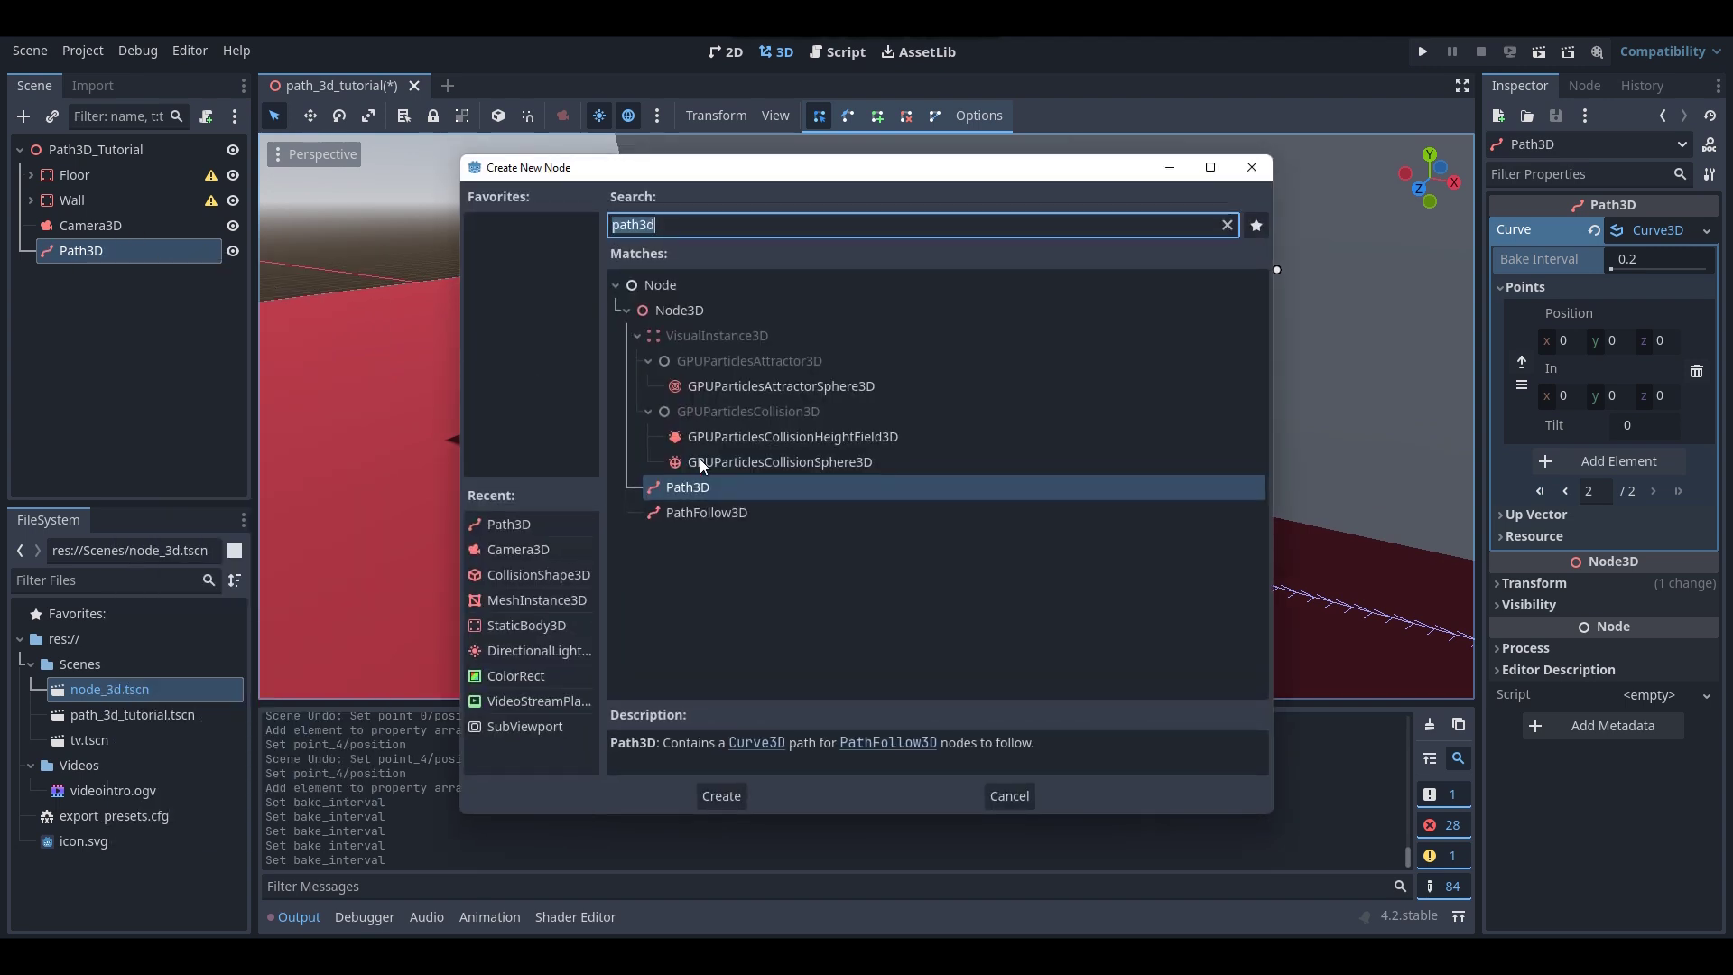
double_click(686, 512)
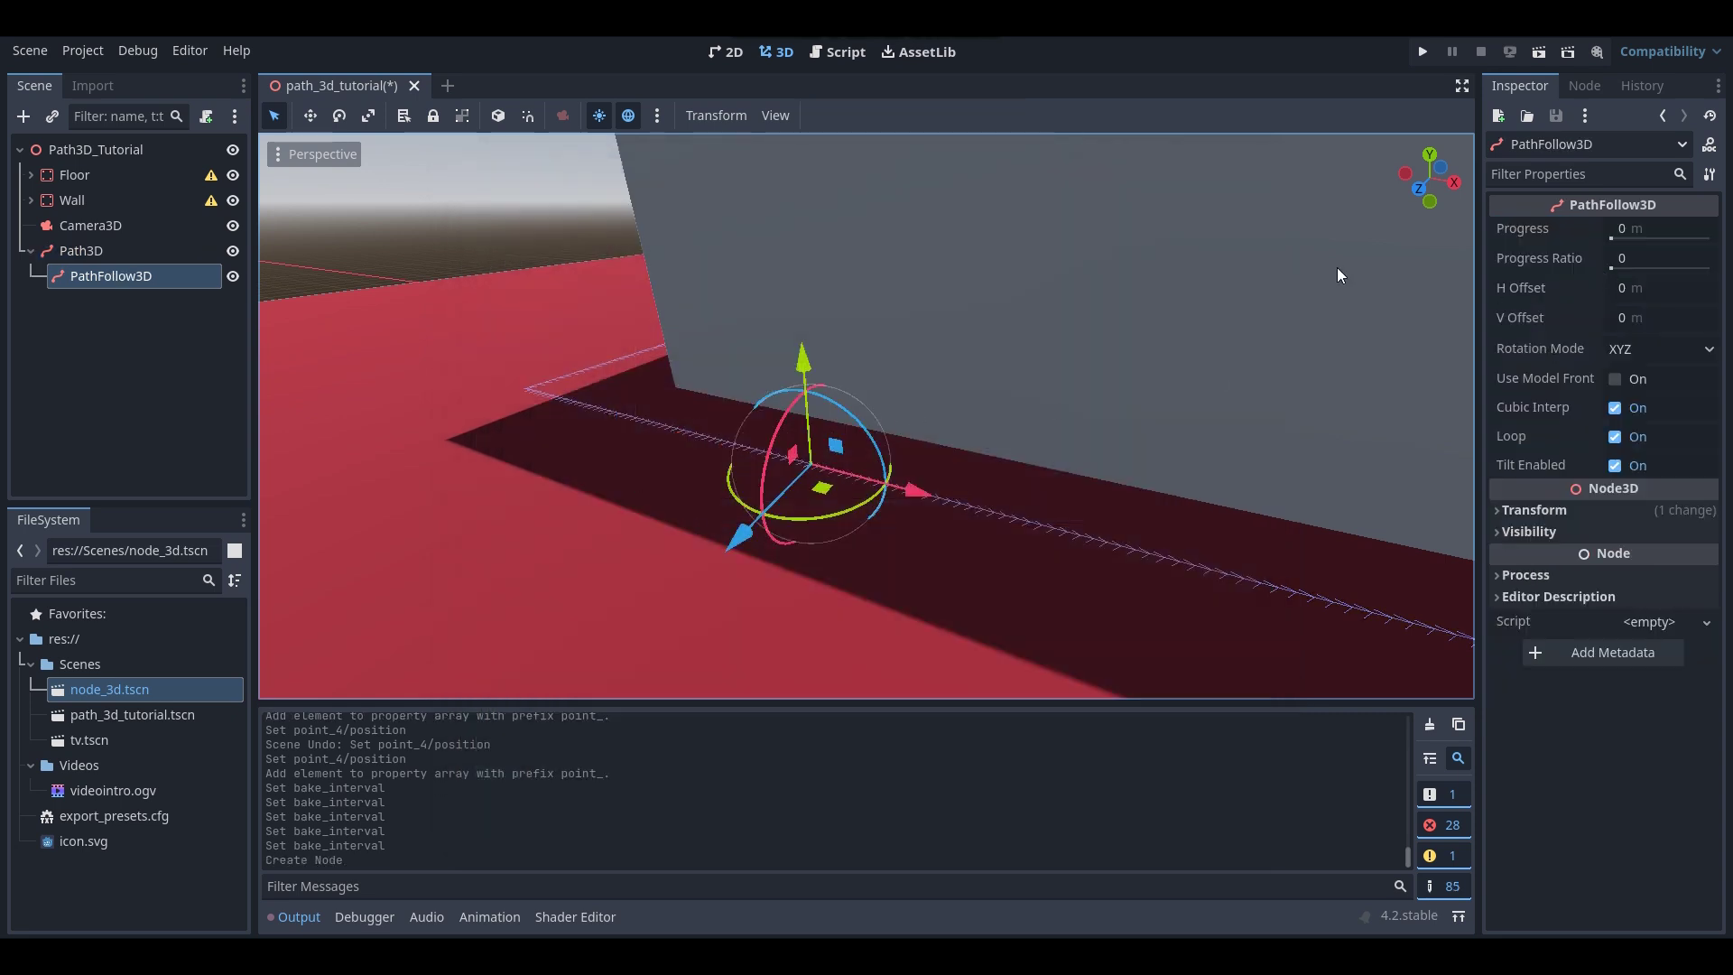
- Set the PathFollow3D node's Progress to 5 m and check its position along the path
middle_drag(1643, 284, 1670, 191)
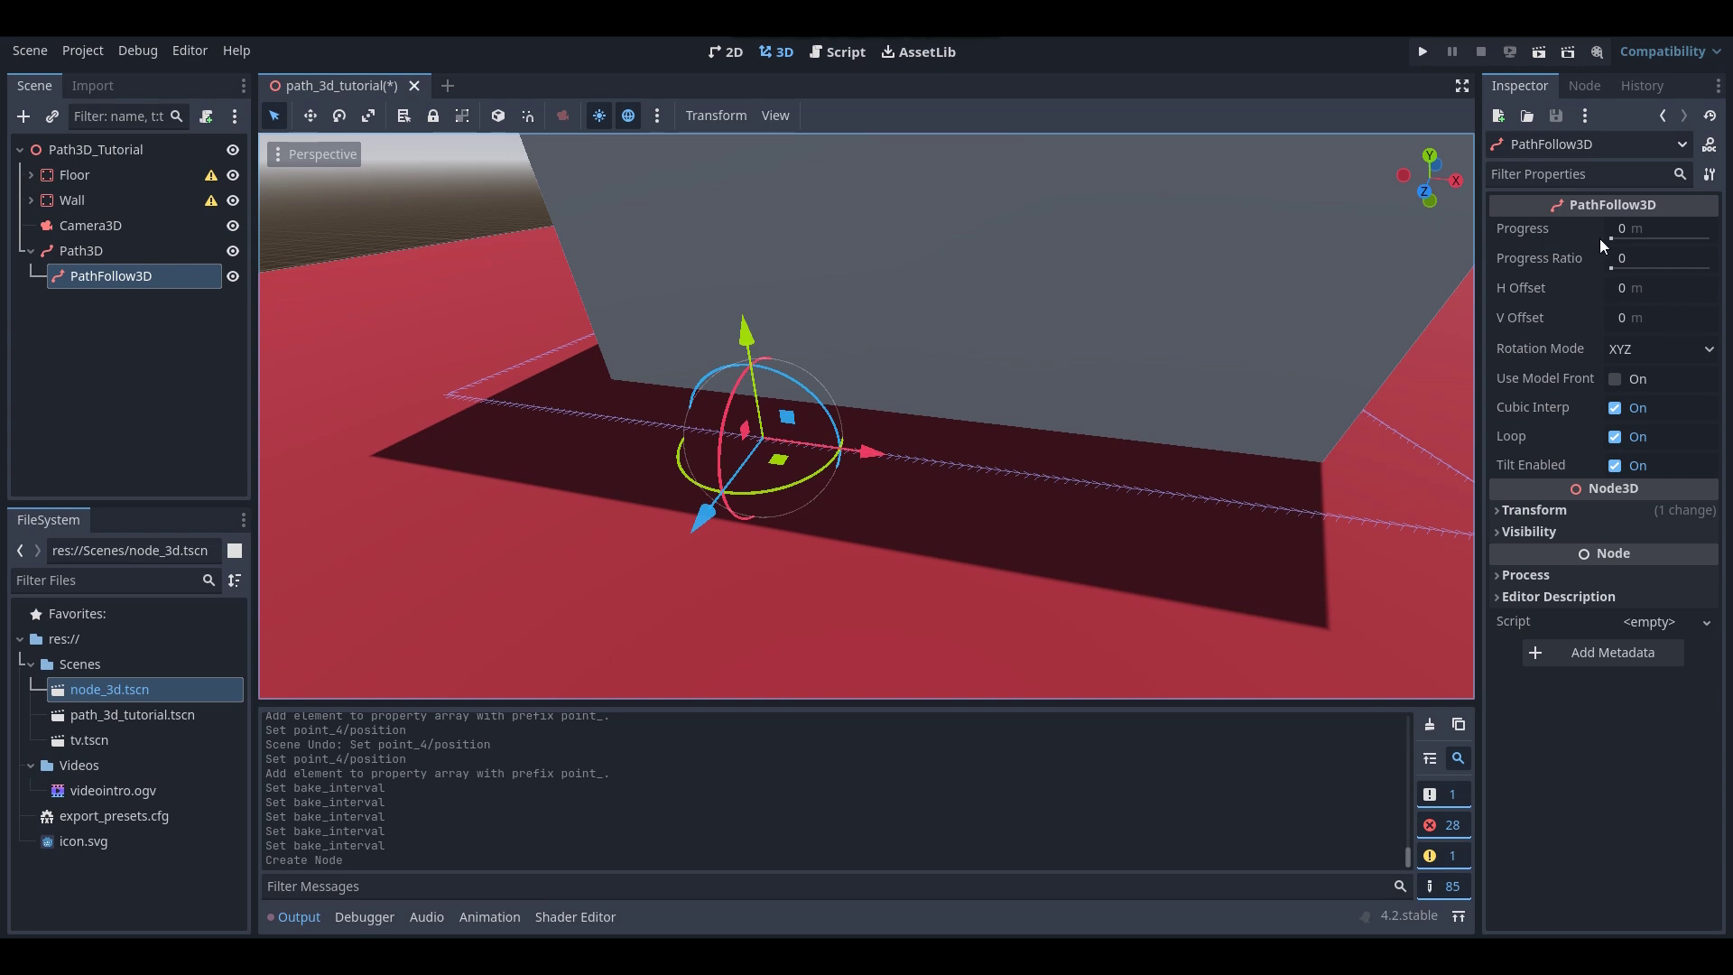
right_drag(1354, 298, 1249, 269)
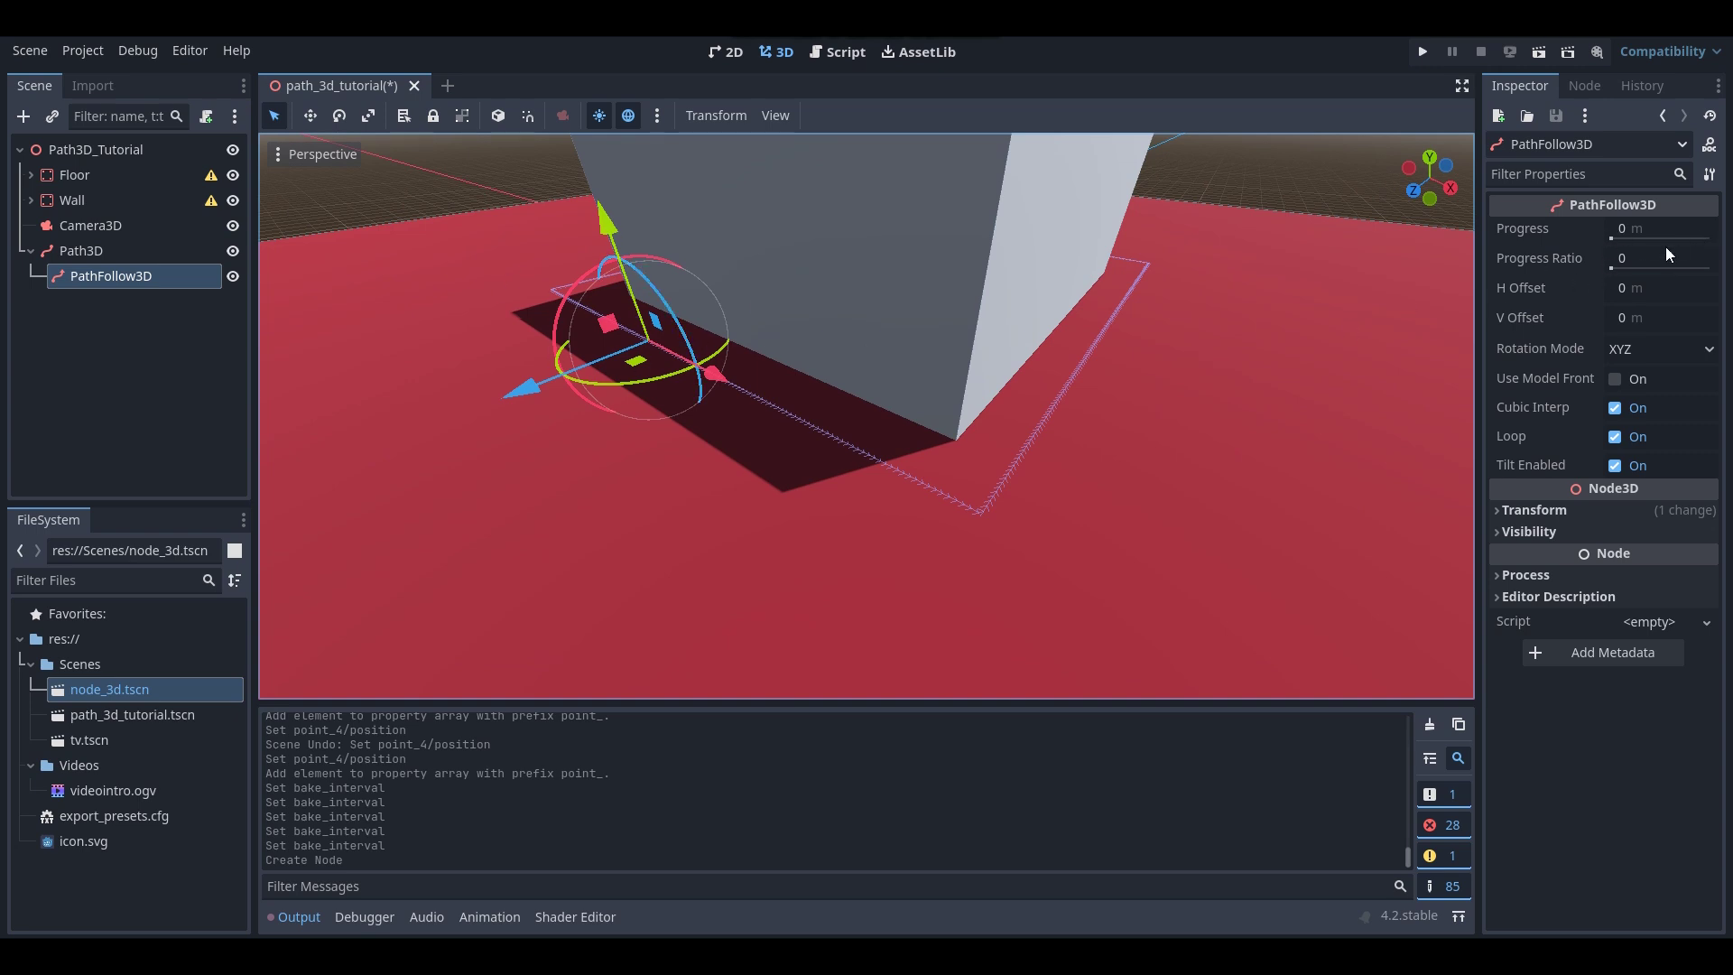
click(1640, 231)
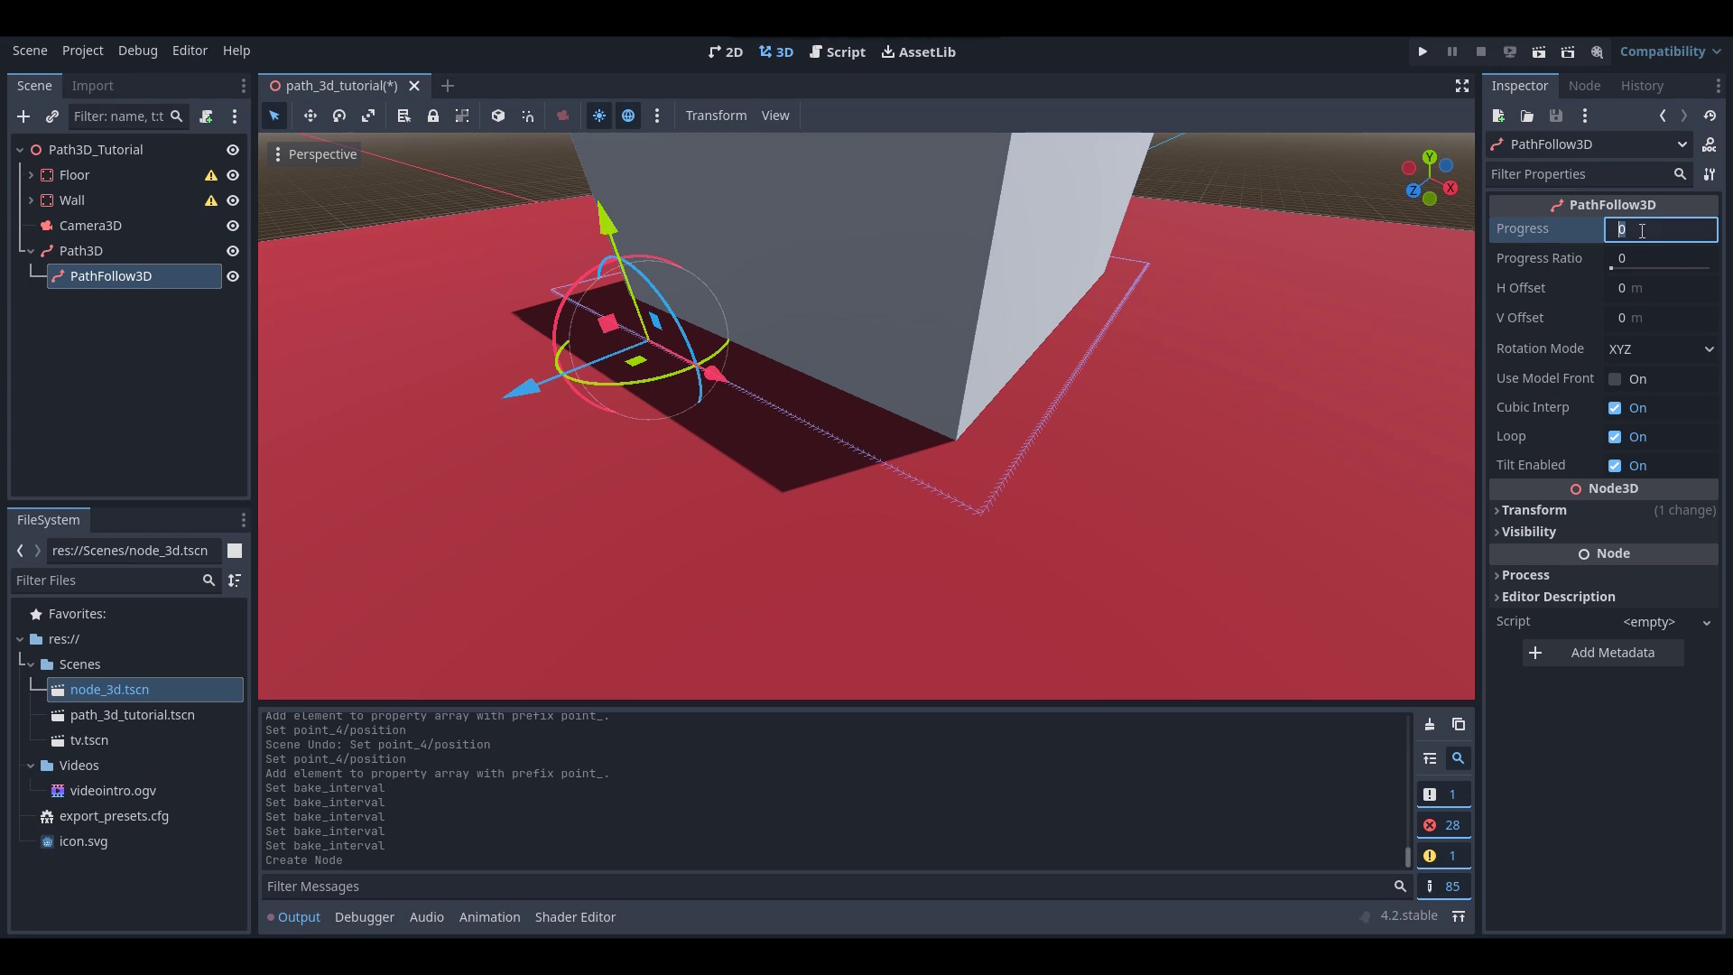
text(5)
key(Return)
middle_drag(914, 276, 1008, 264)
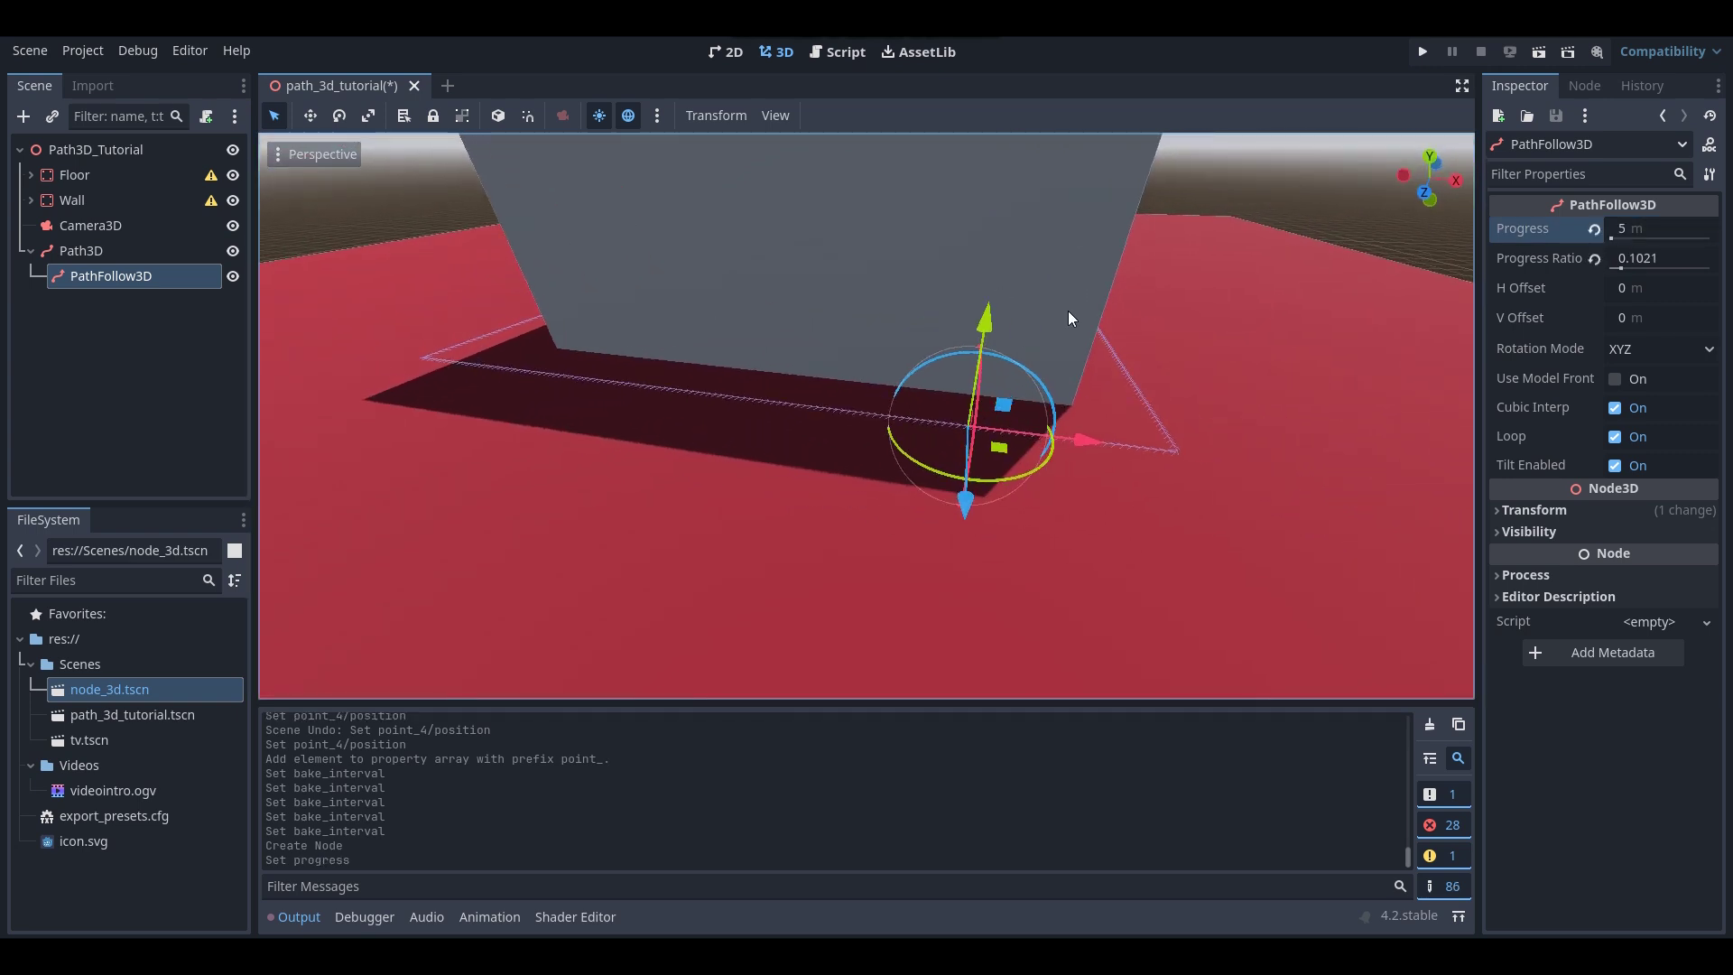
middle_drag(943, 424, 912, 456)
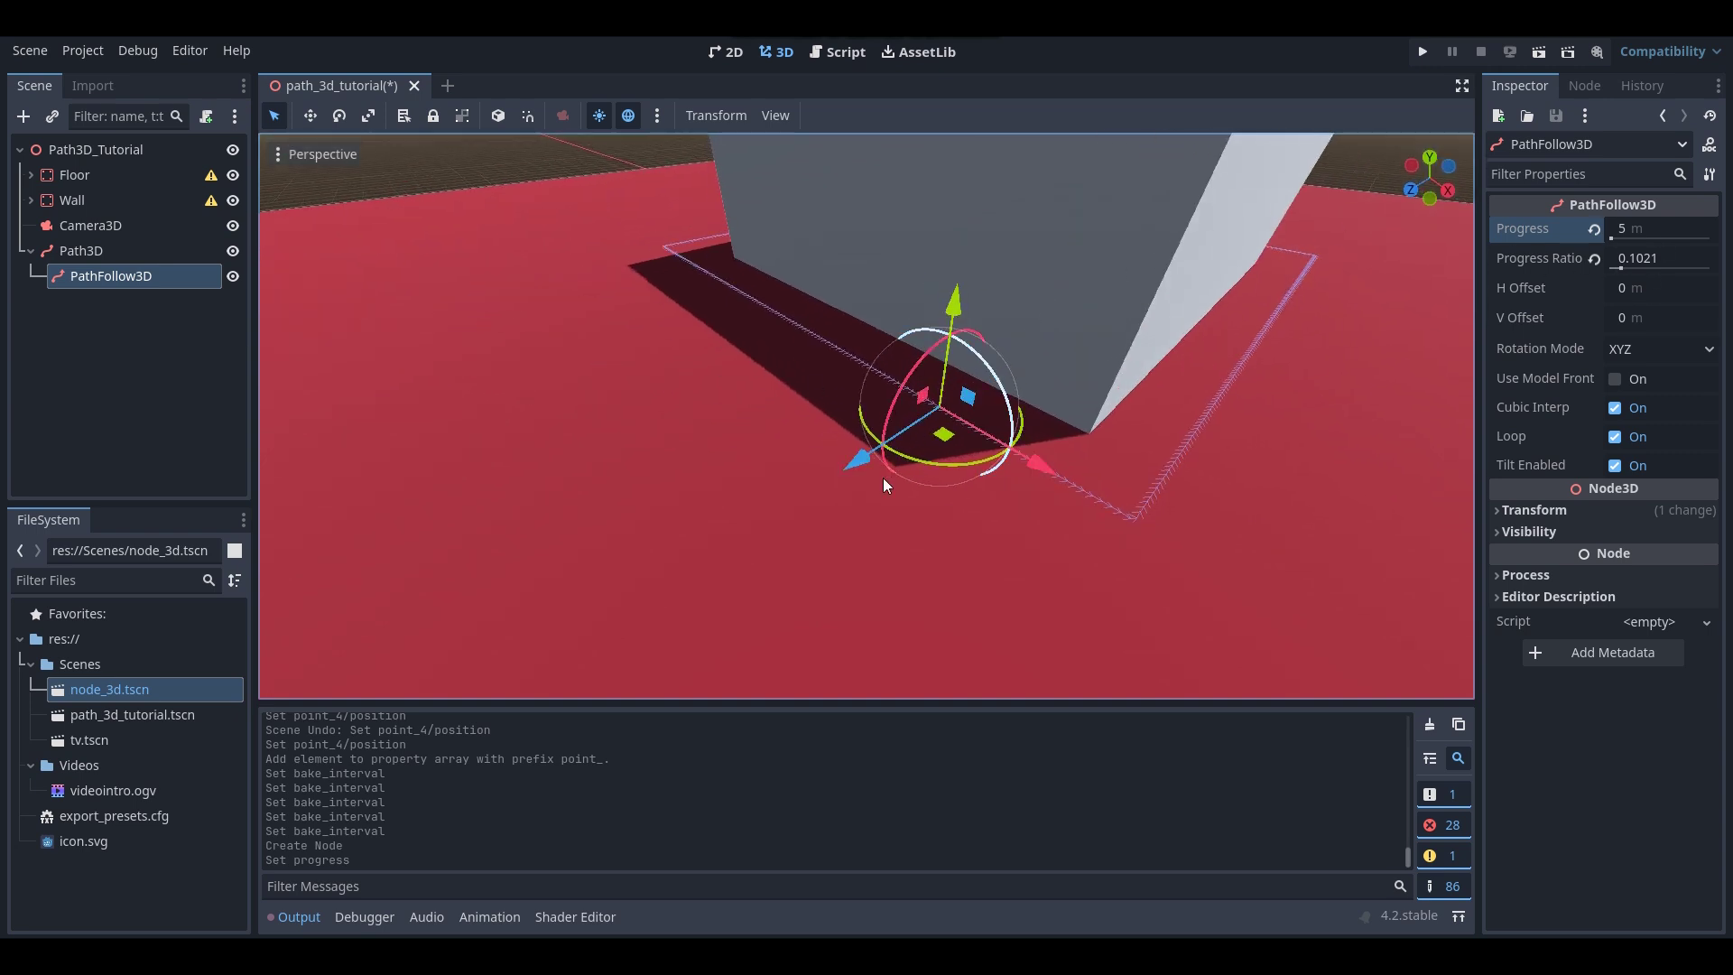
mouse_move(1014, 352)
middle_down()
mouse_move(975, 353)
mouse_move(1014, 352)
middle_up()
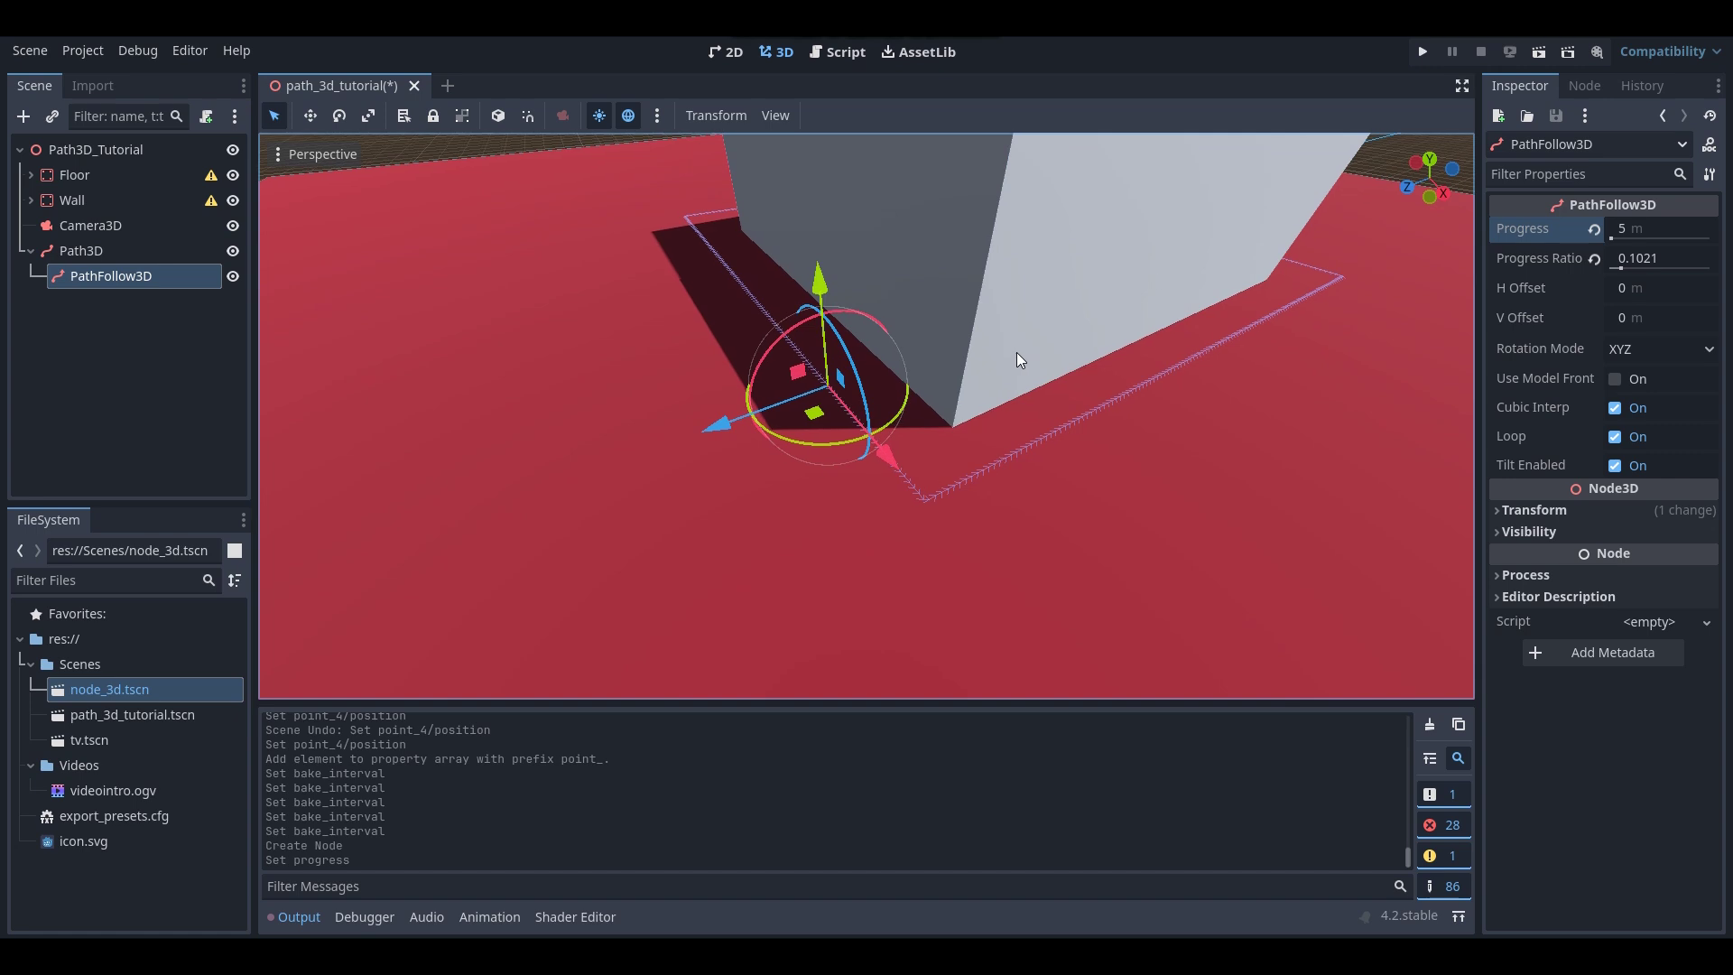
- Set the PathFollow3D node's Progress Ratio to 0.5
click(1673, 262)
text(.5)
key(Return)
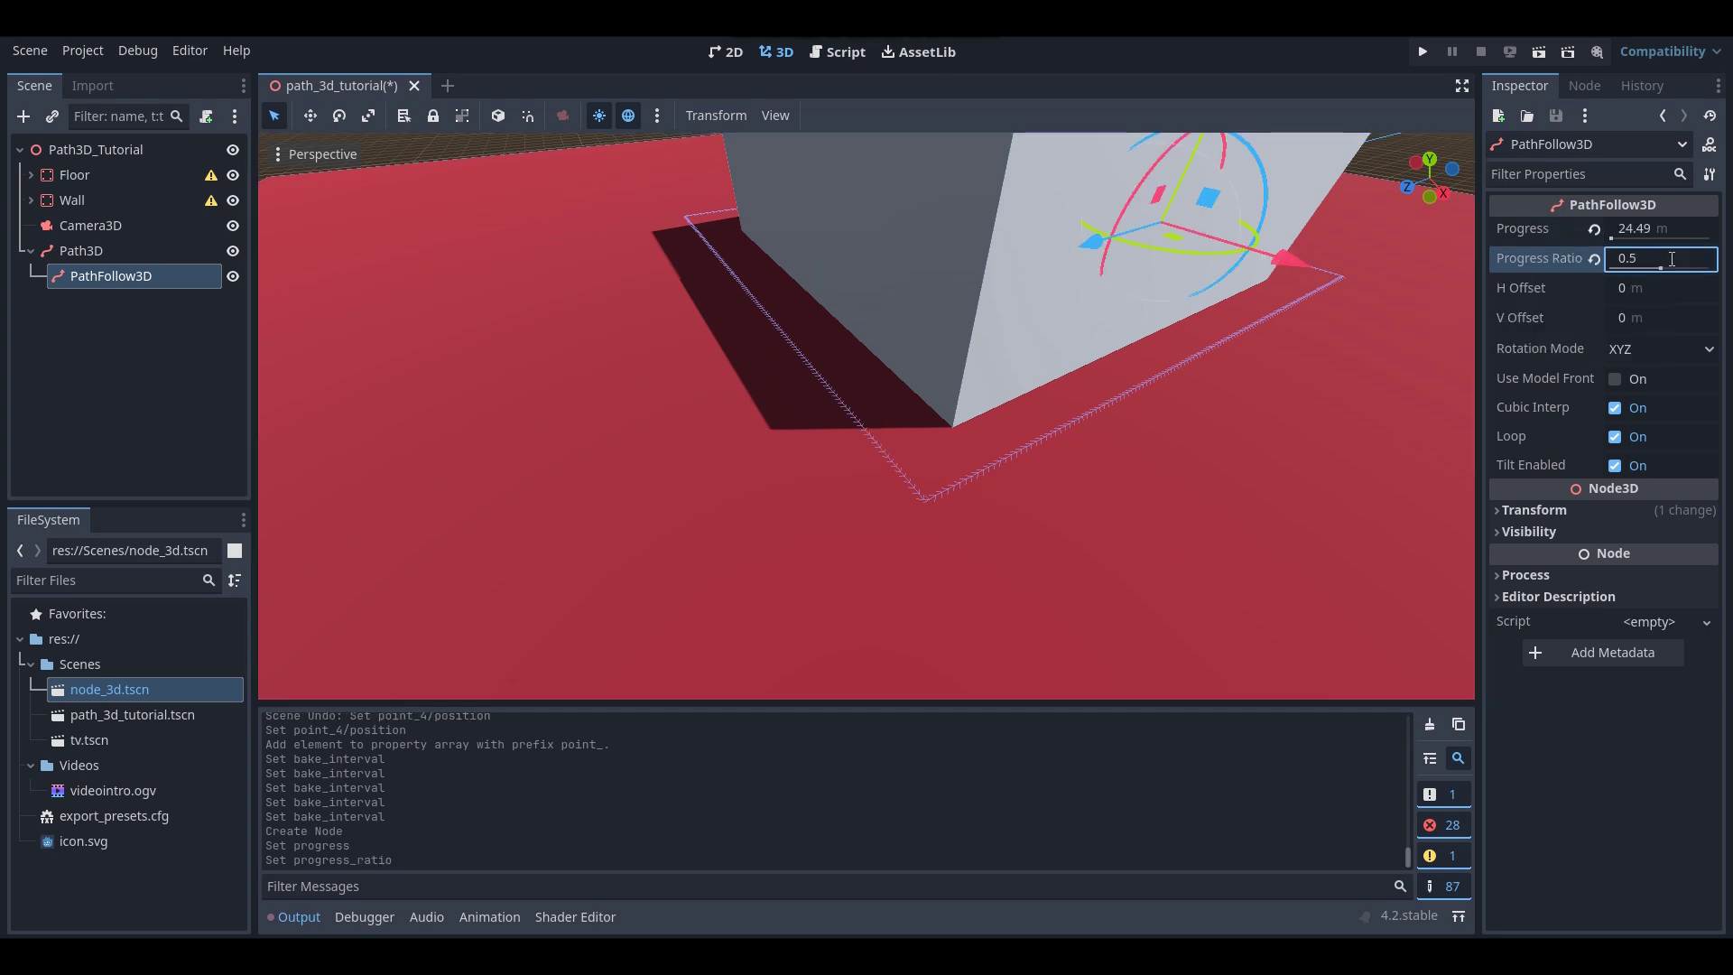
- Try out the H Offset and V Offset on the PathFollow3D node, and reset both to 0 m
right_drag(1345, 277, 957, 325)
mouse_move(1616, 287)
mouse_down()
mouse_move(1675, 287)
mouse_move(1624, 287)
mouse_move(1644, 287)
mouse_move(1633, 317)
mouse_move(1651, 317)
mouse_move(1635, 291)
mouse_up()
key(ctrl+z)
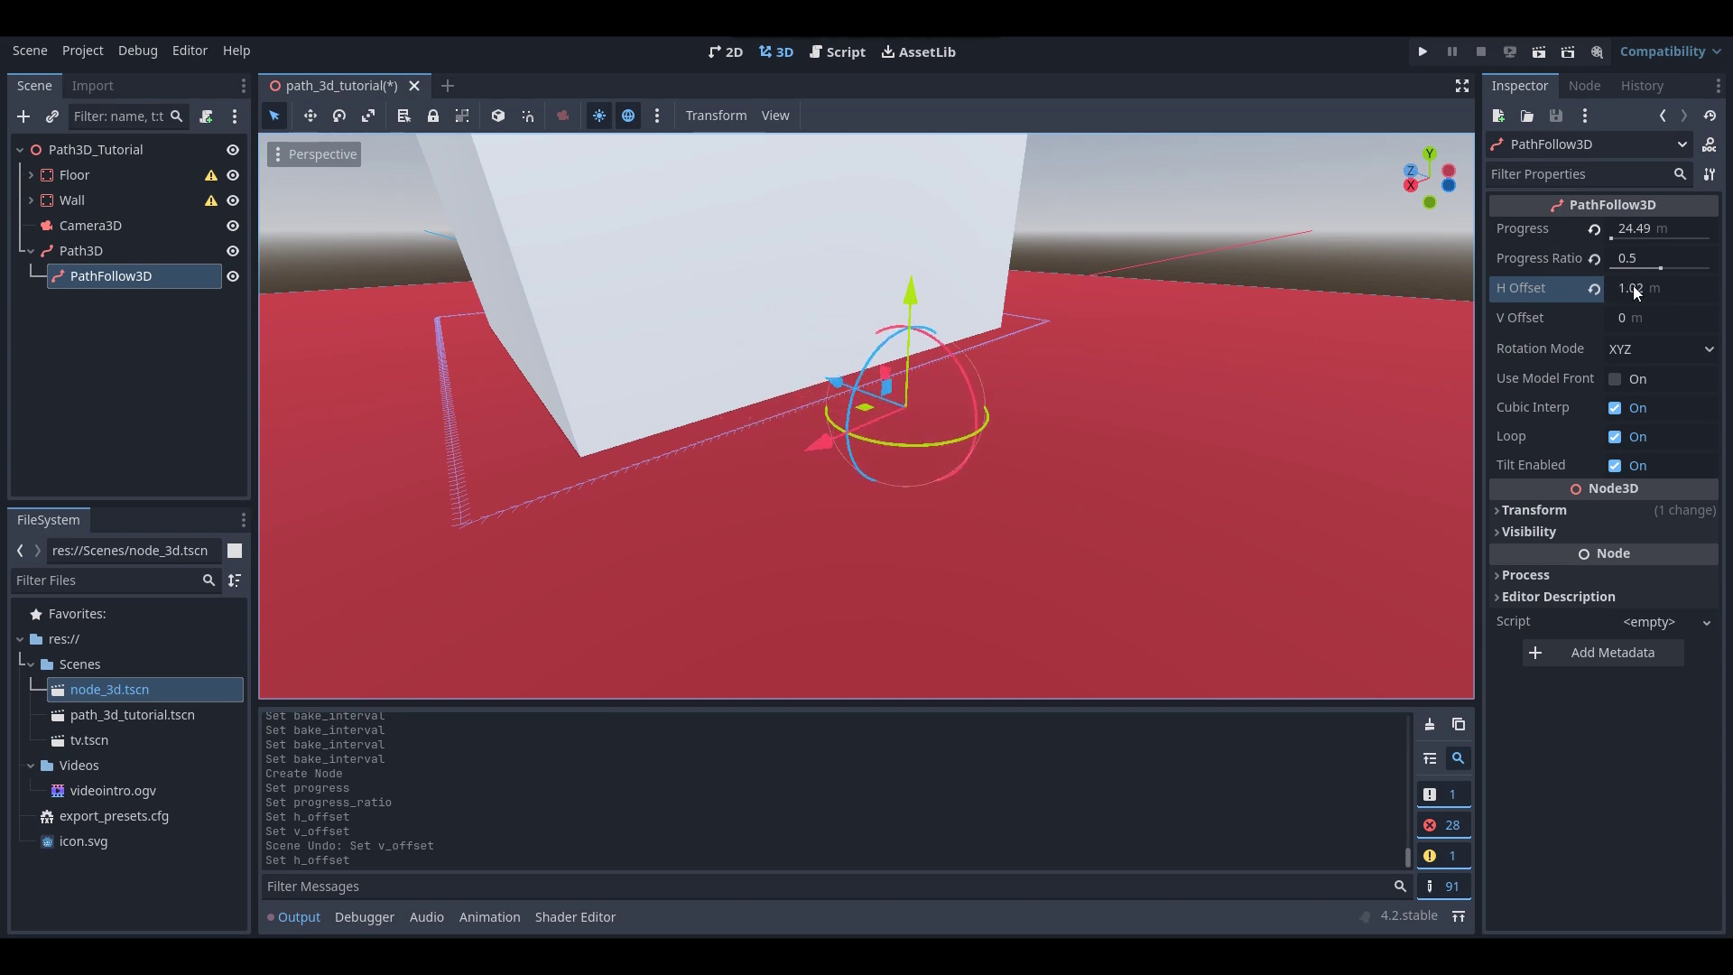
click(1593, 287)
middle_drag(1090, 265, 1202, 269)
right_drag(866, 487, 904, 505)
right_drag(1264, 270, 1467, 270)
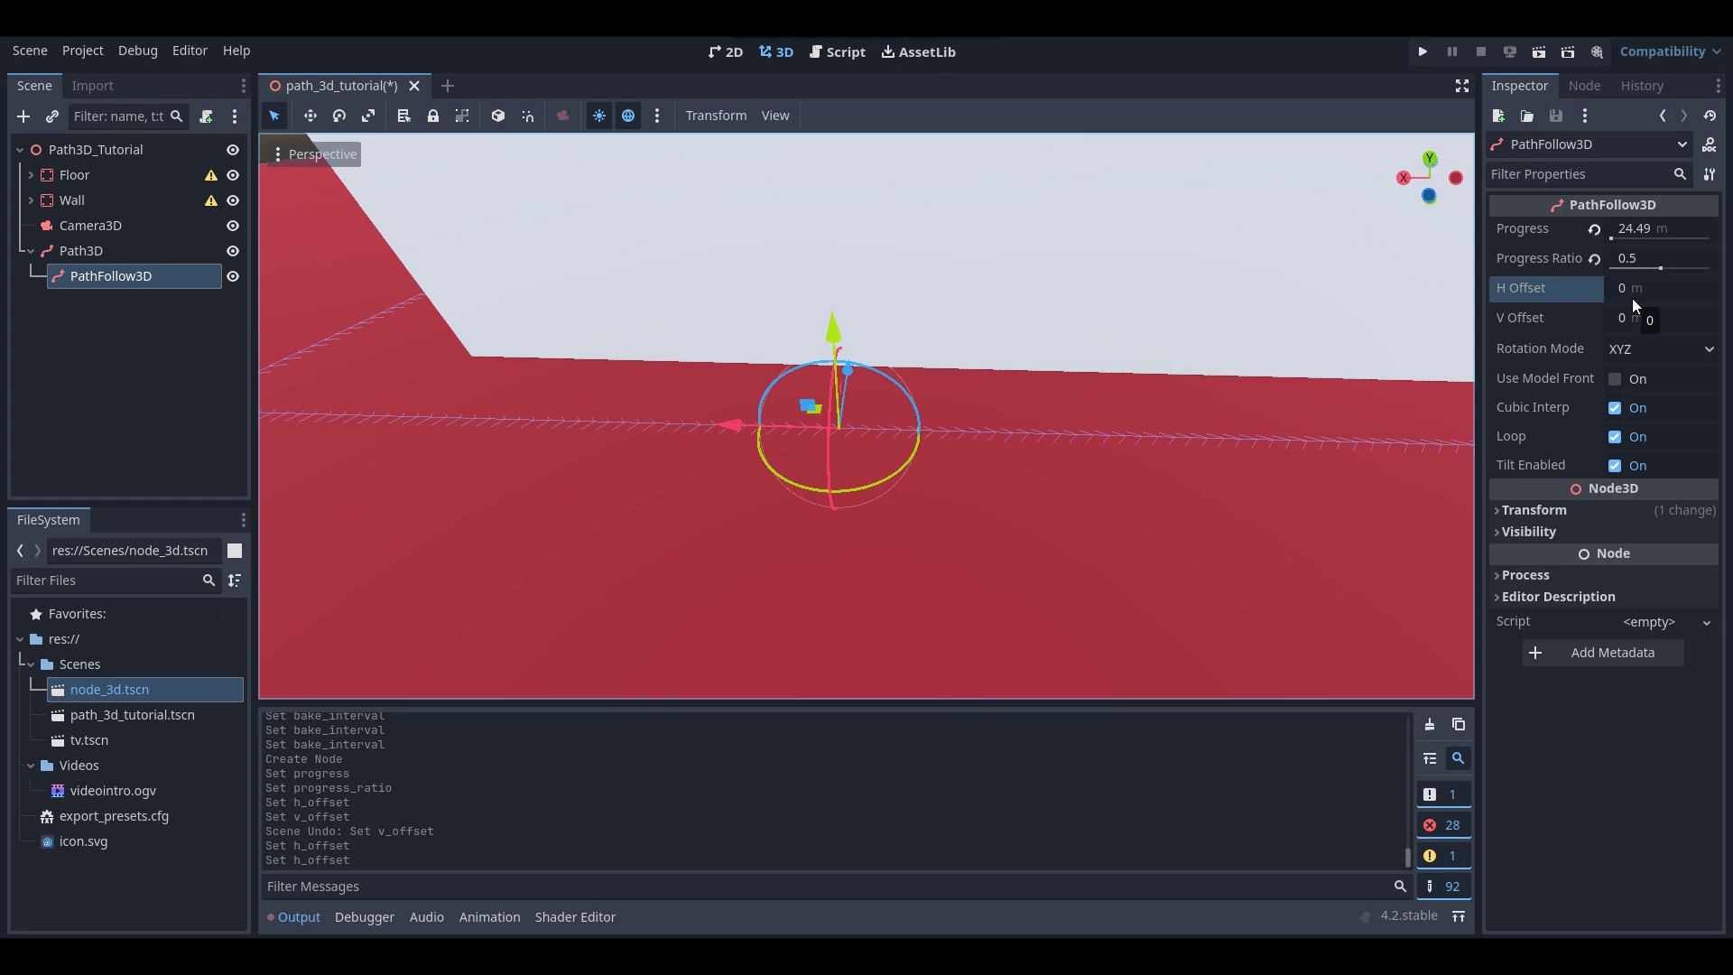
- Check the available Rotation Mode options and switch the viewport's transform gizmo to local space
click(1655, 349)
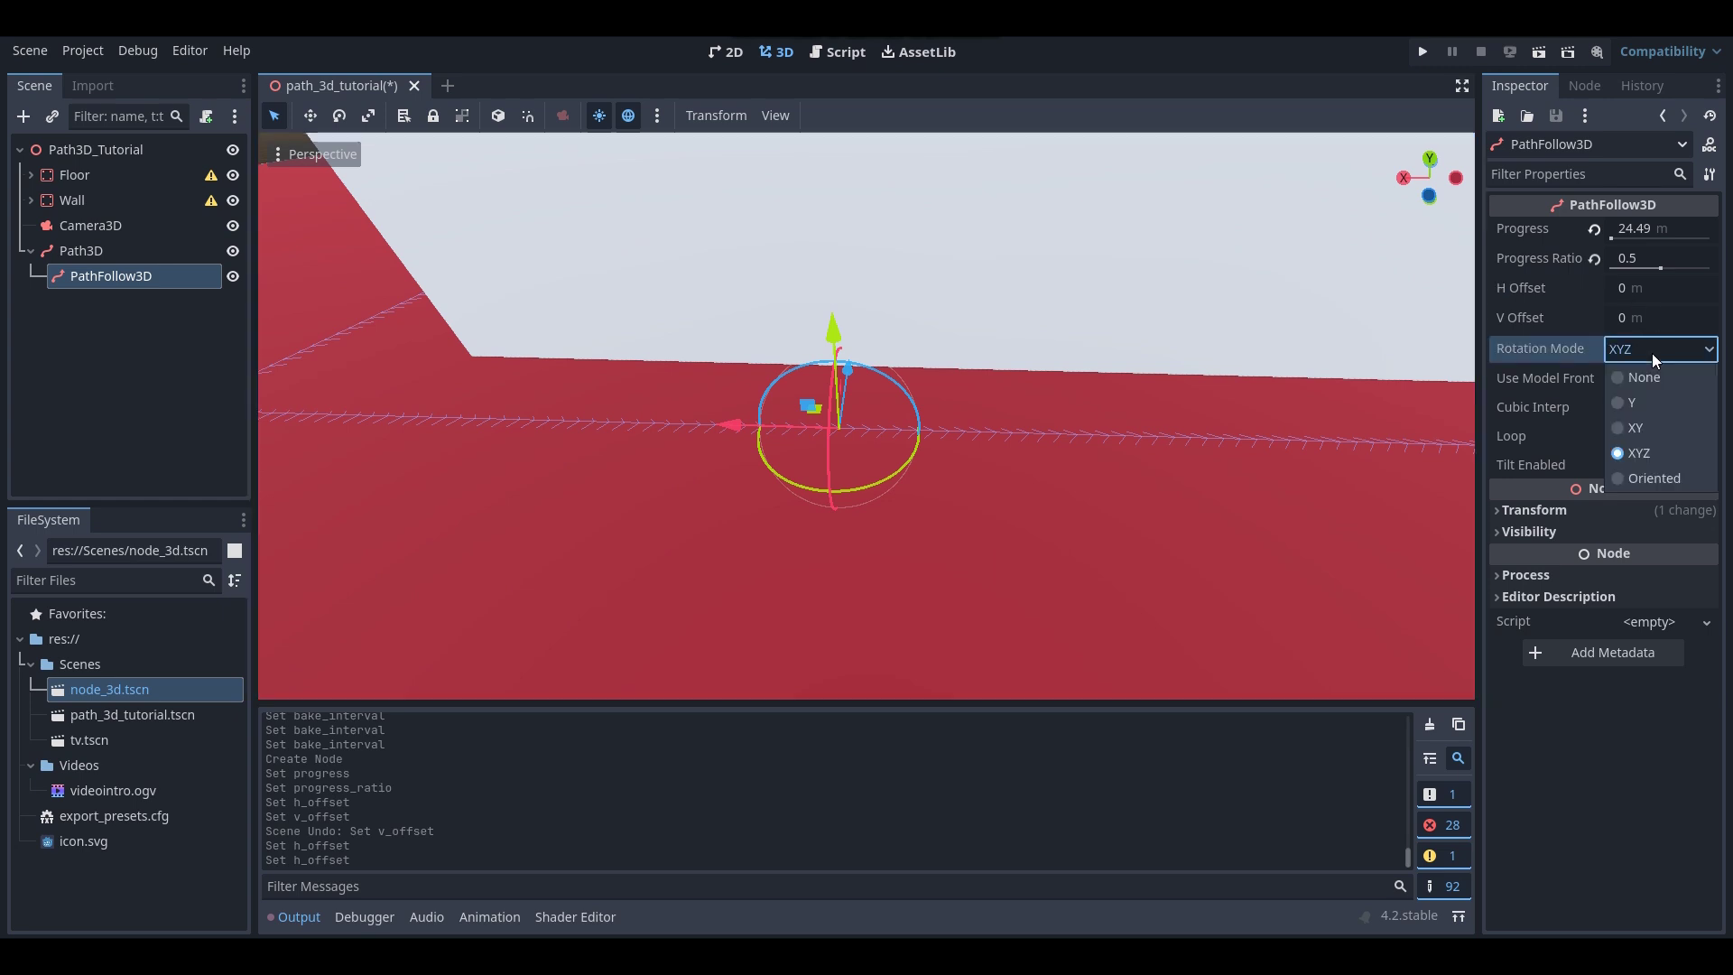
click(1162, 305)
key(s)
right_drag(1162, 305, 1024, 281)
middle_drag(1020, 330, 1162, 307)
click(497, 115)
middle_drag(1140, 379, 616, 245)
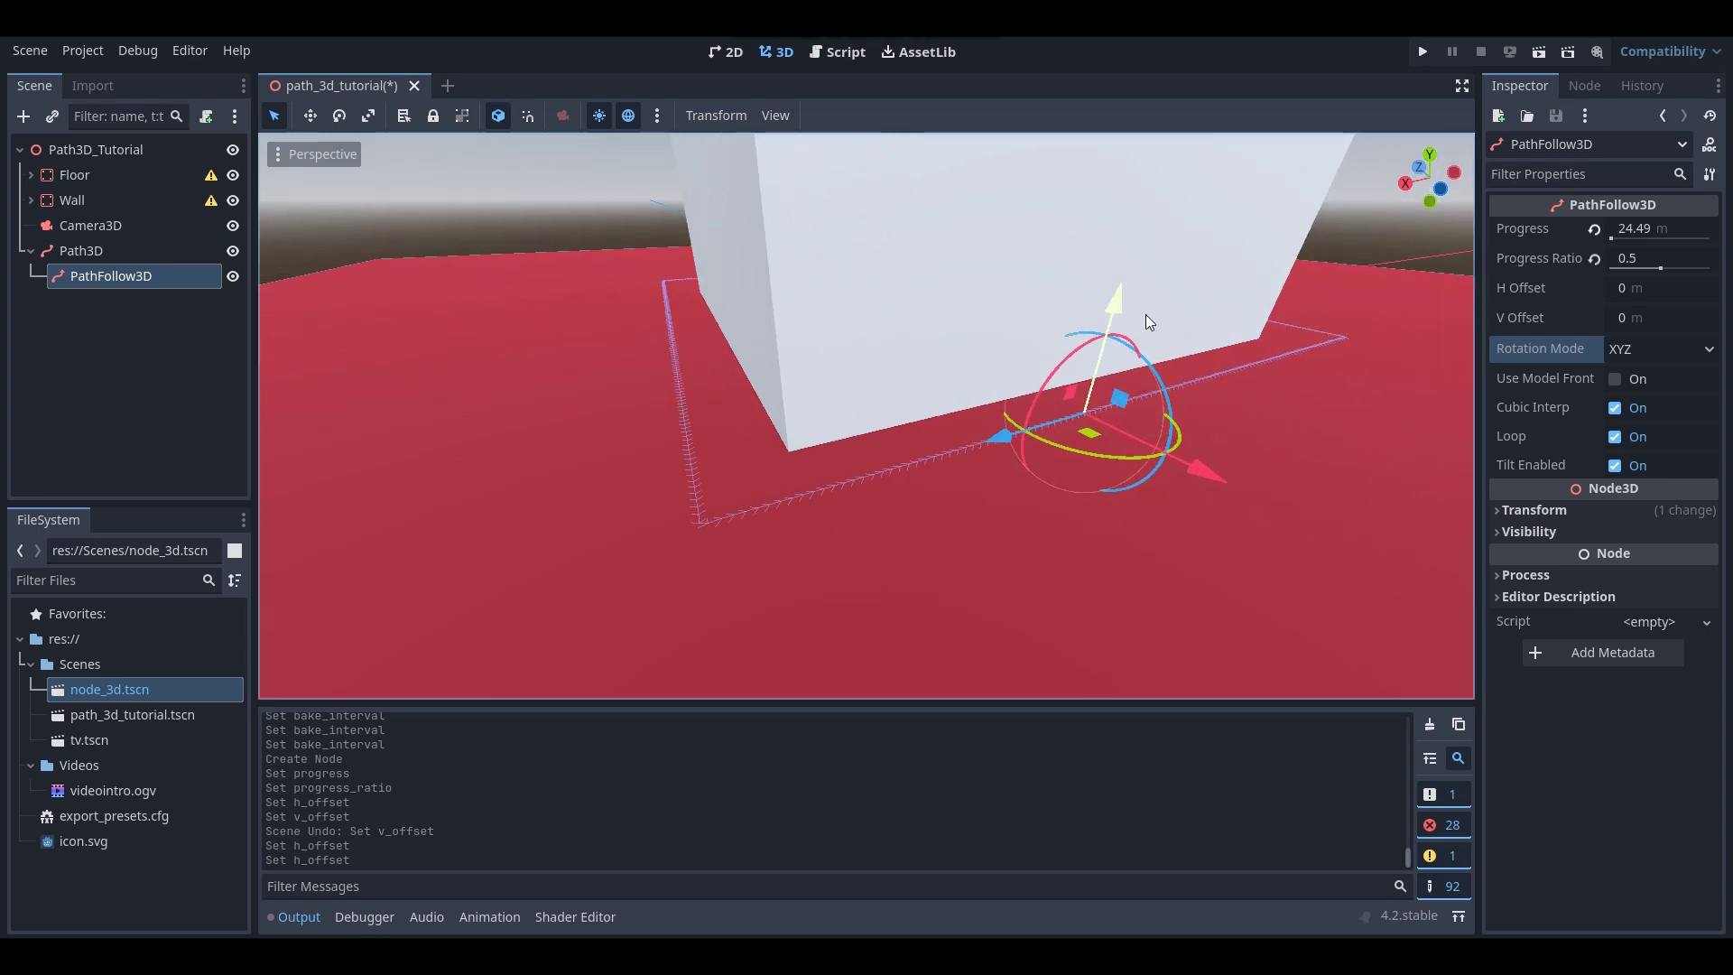
- Try Rotation Mode None while sliding the Progress Ratio to 0.464, and restore Rotation Mode to XYZ
drag(1664, 273, 1660, 274)
click(1645, 349)
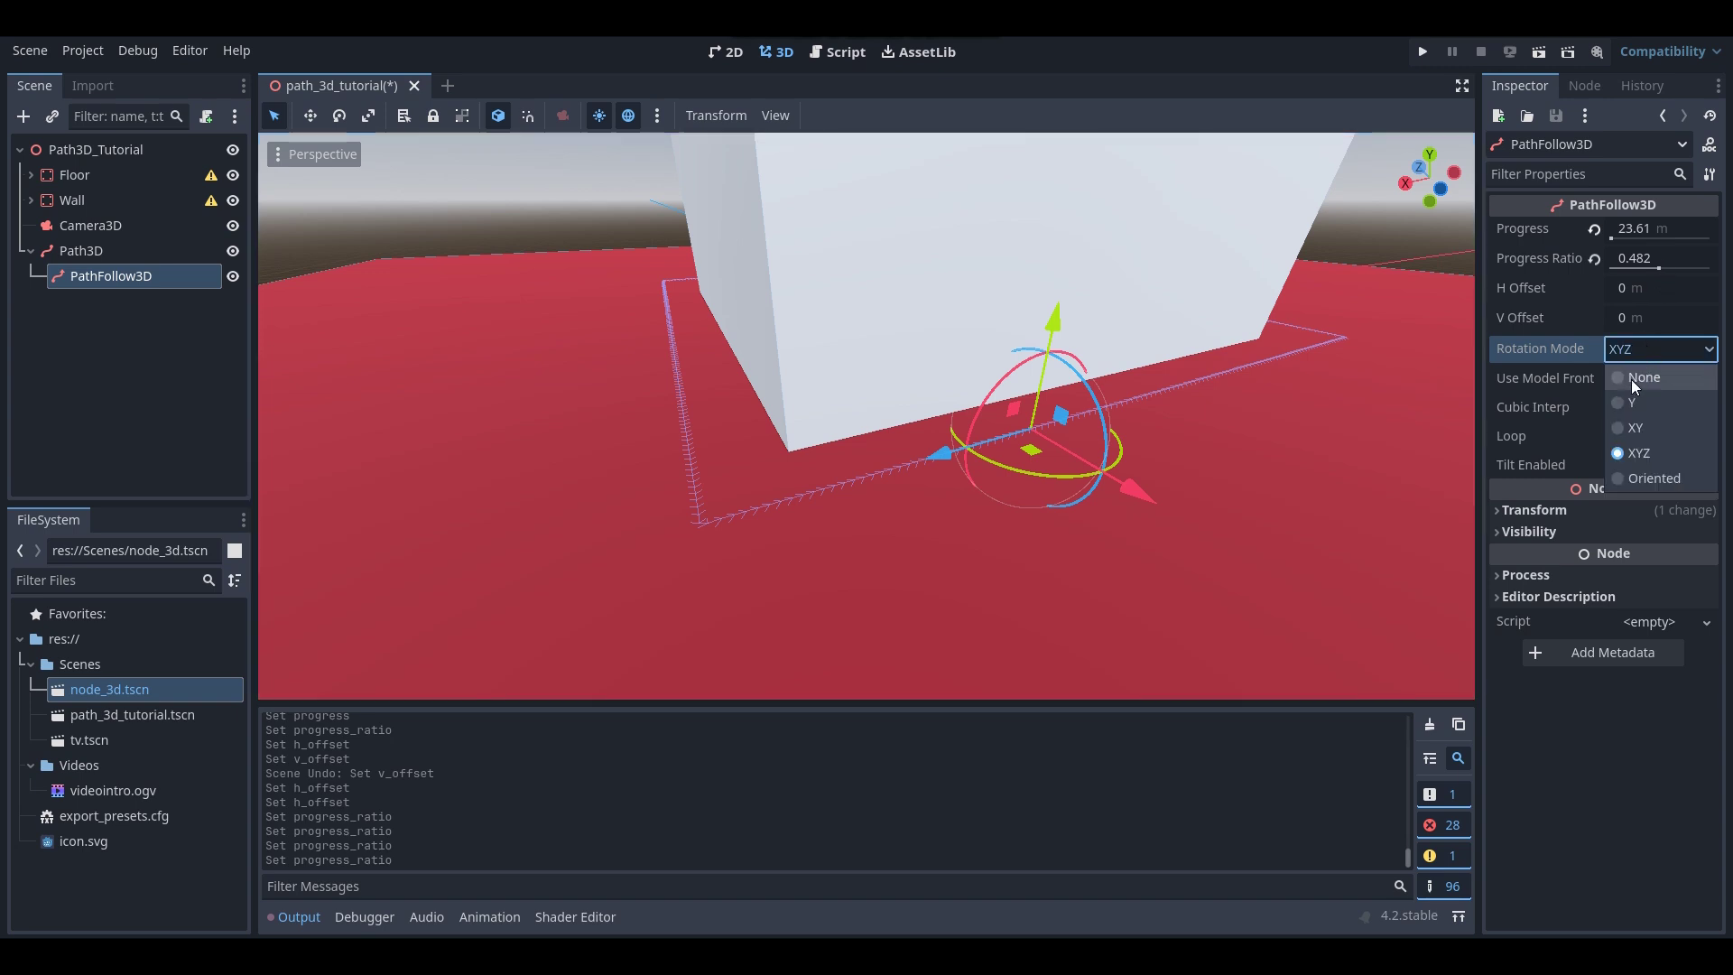
click(1633, 379)
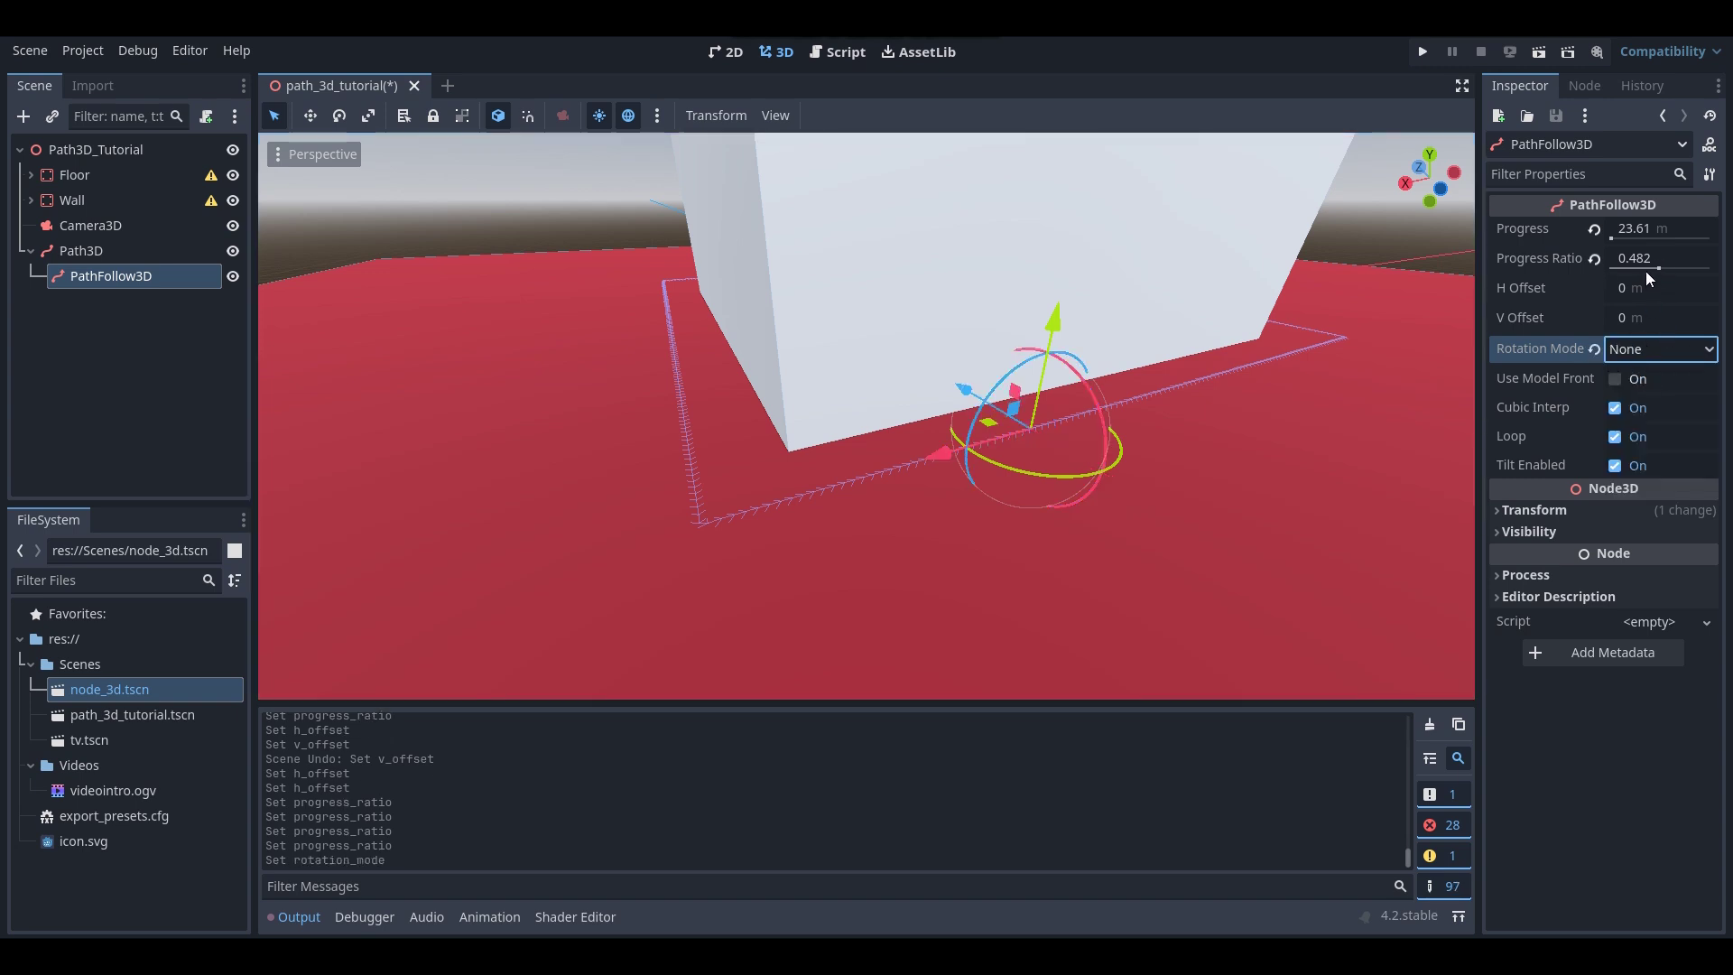
drag(1665, 265, 1663, 269)
click(1673, 349)
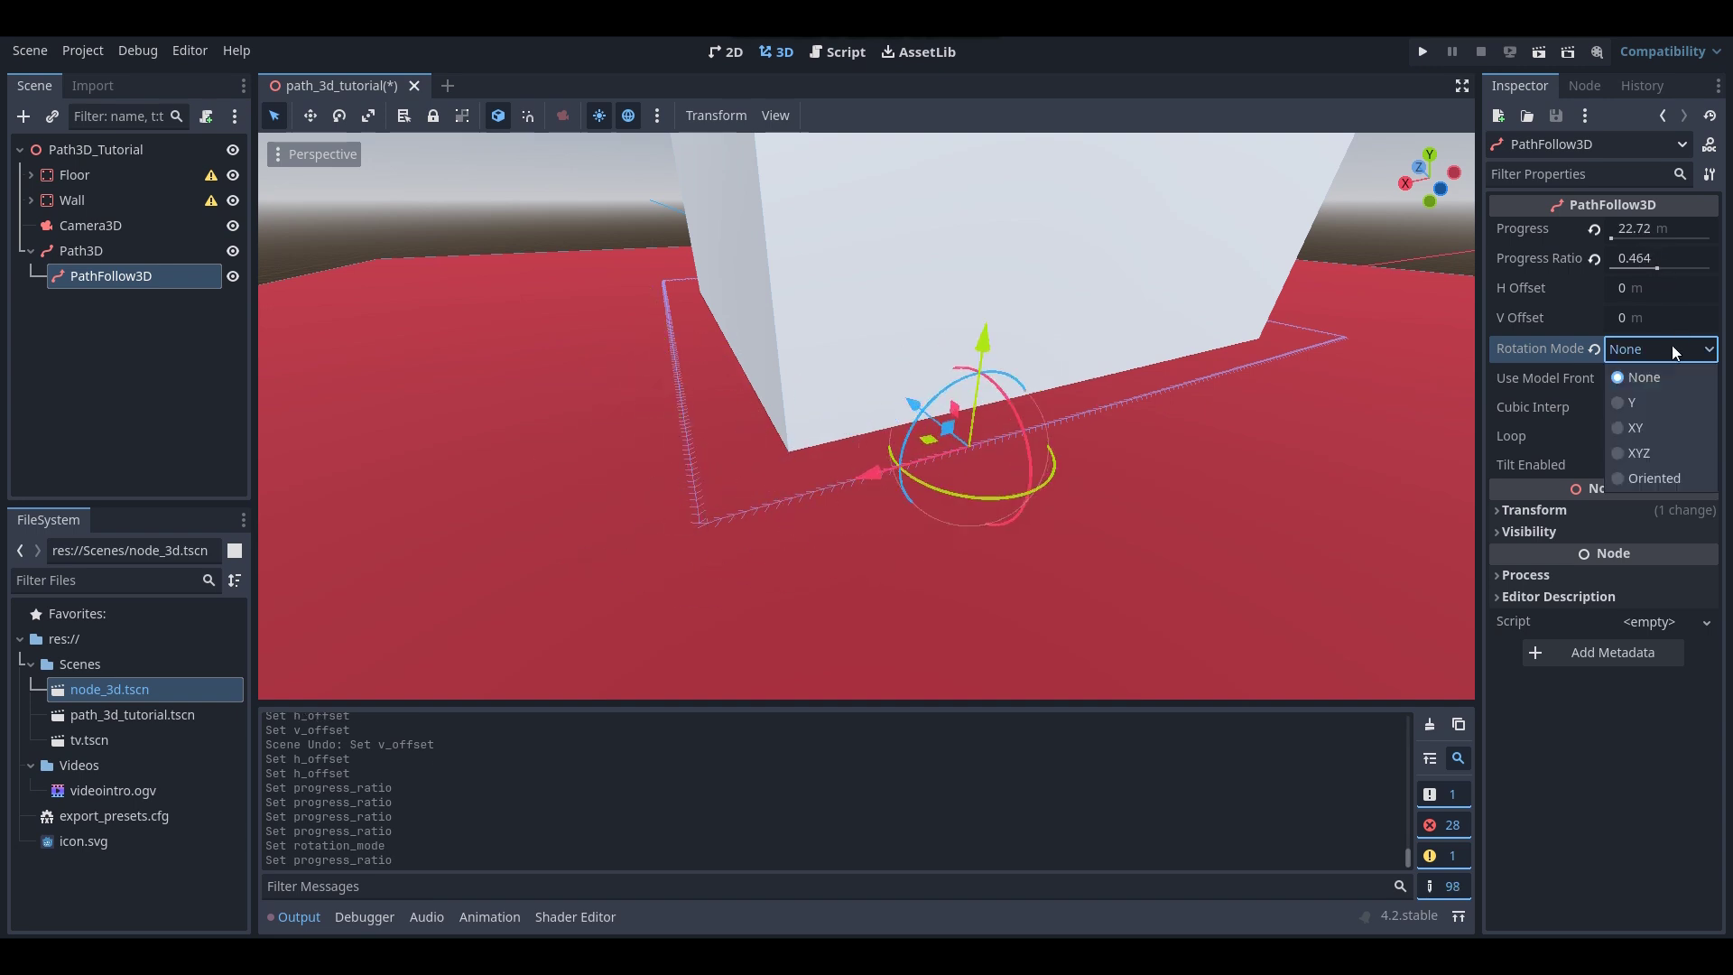
click(1651, 448)
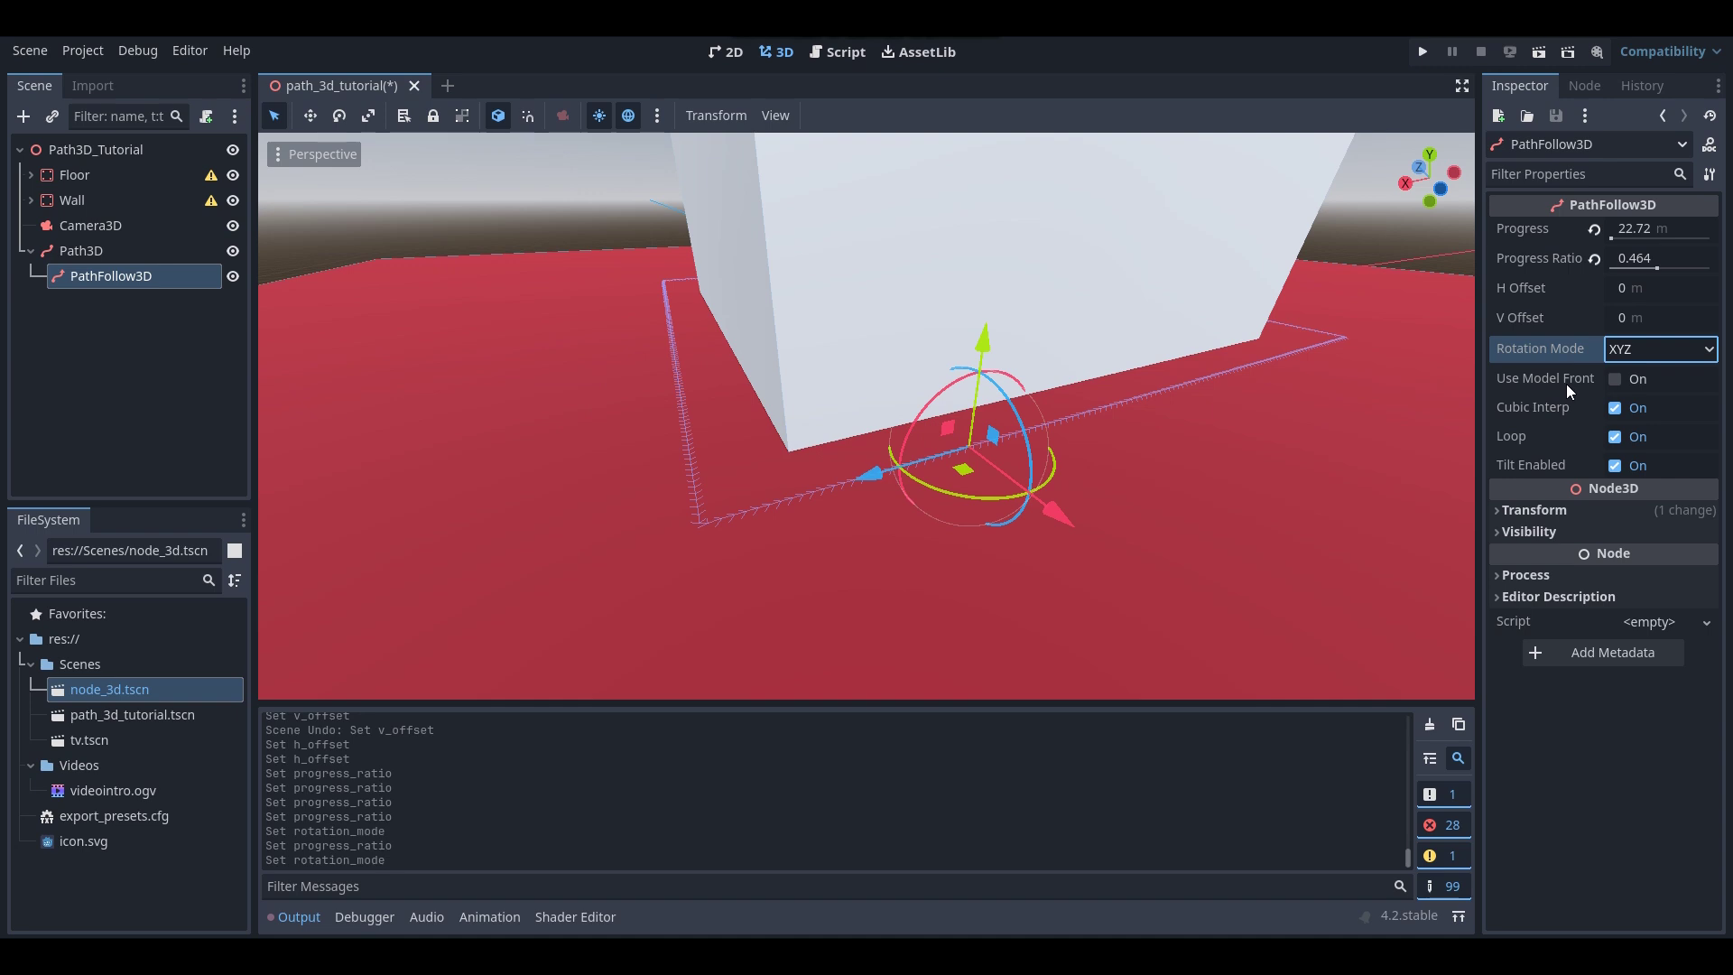
- Read the Cubic Interp property description, and turn Cubic Interp off and back on
mouse_move(1562, 381)
mouse_move(1552, 413)
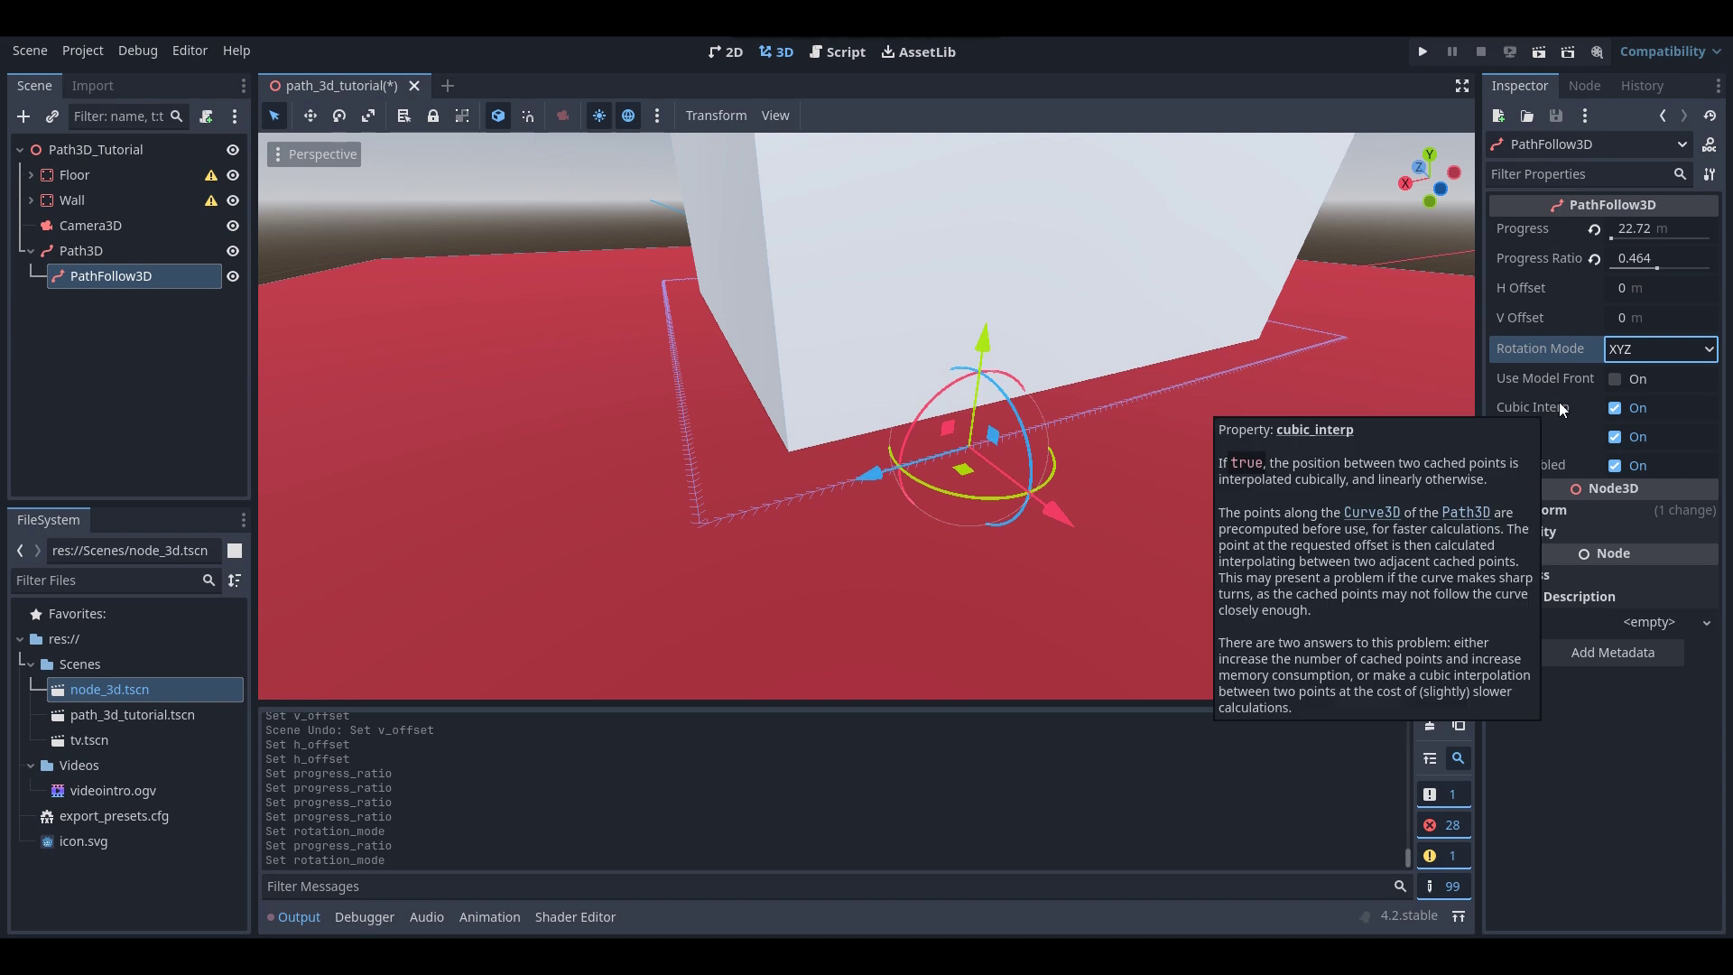
click(1615, 408)
click(1616, 408)
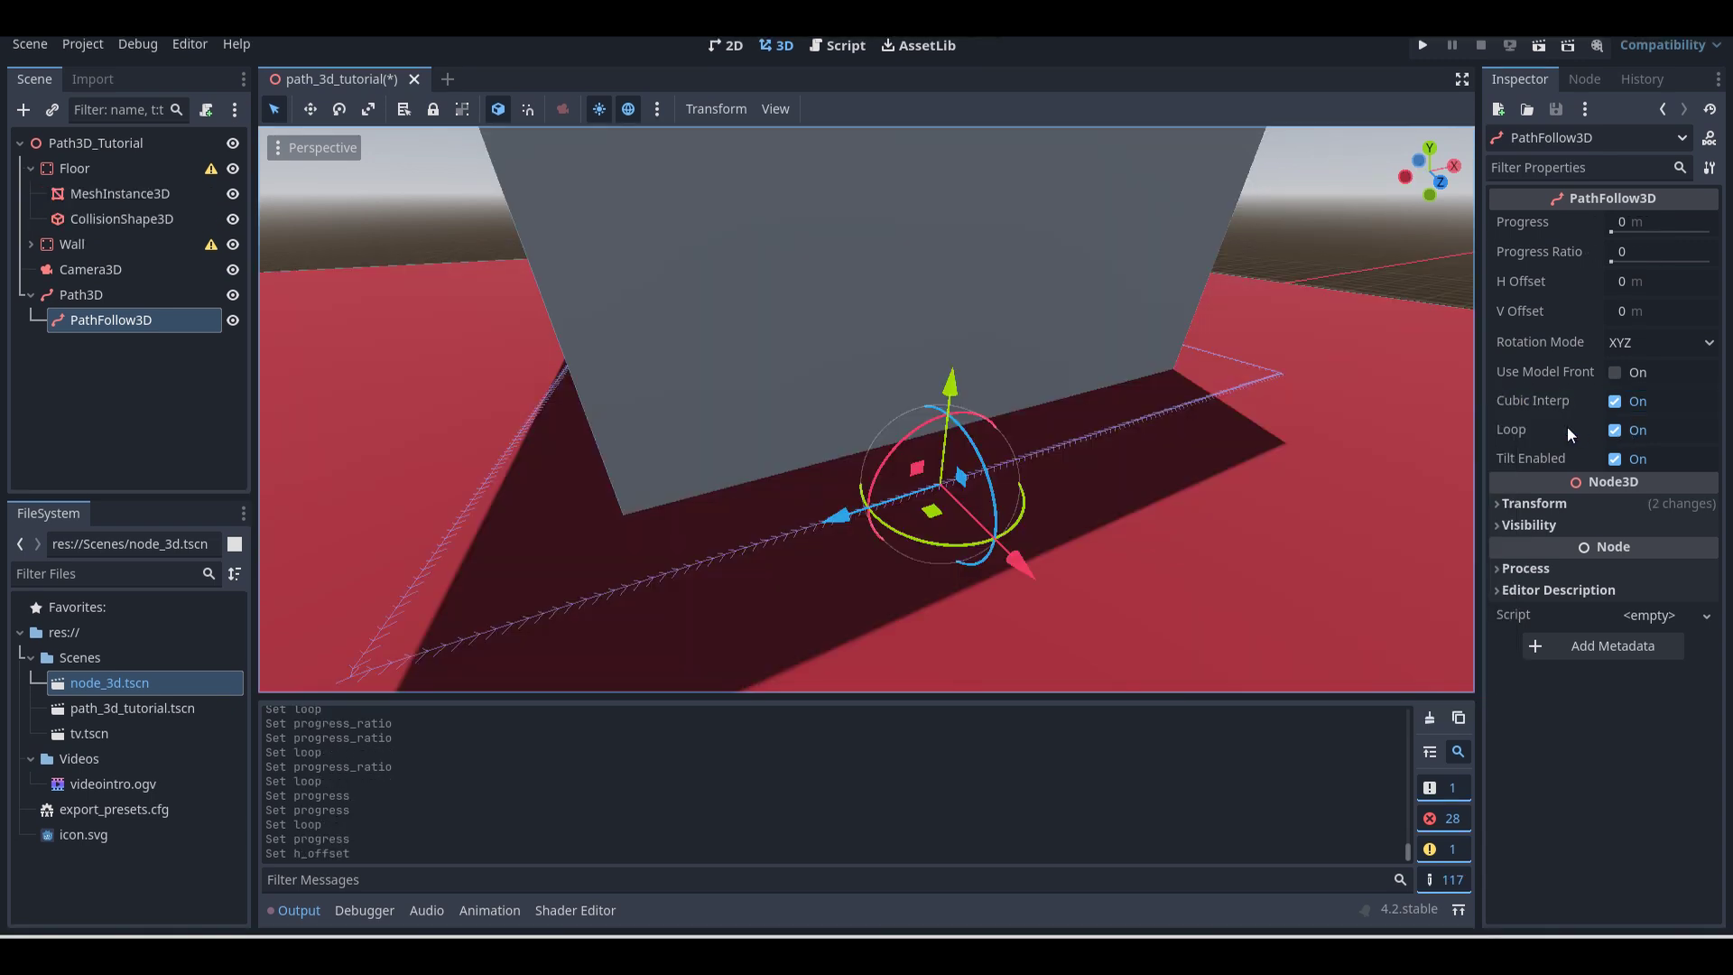
- With Loop on, move the PathFollow3D node along the path to Progress 28.51 m, and reset Progress to 0
mouse_move(1566, 430)
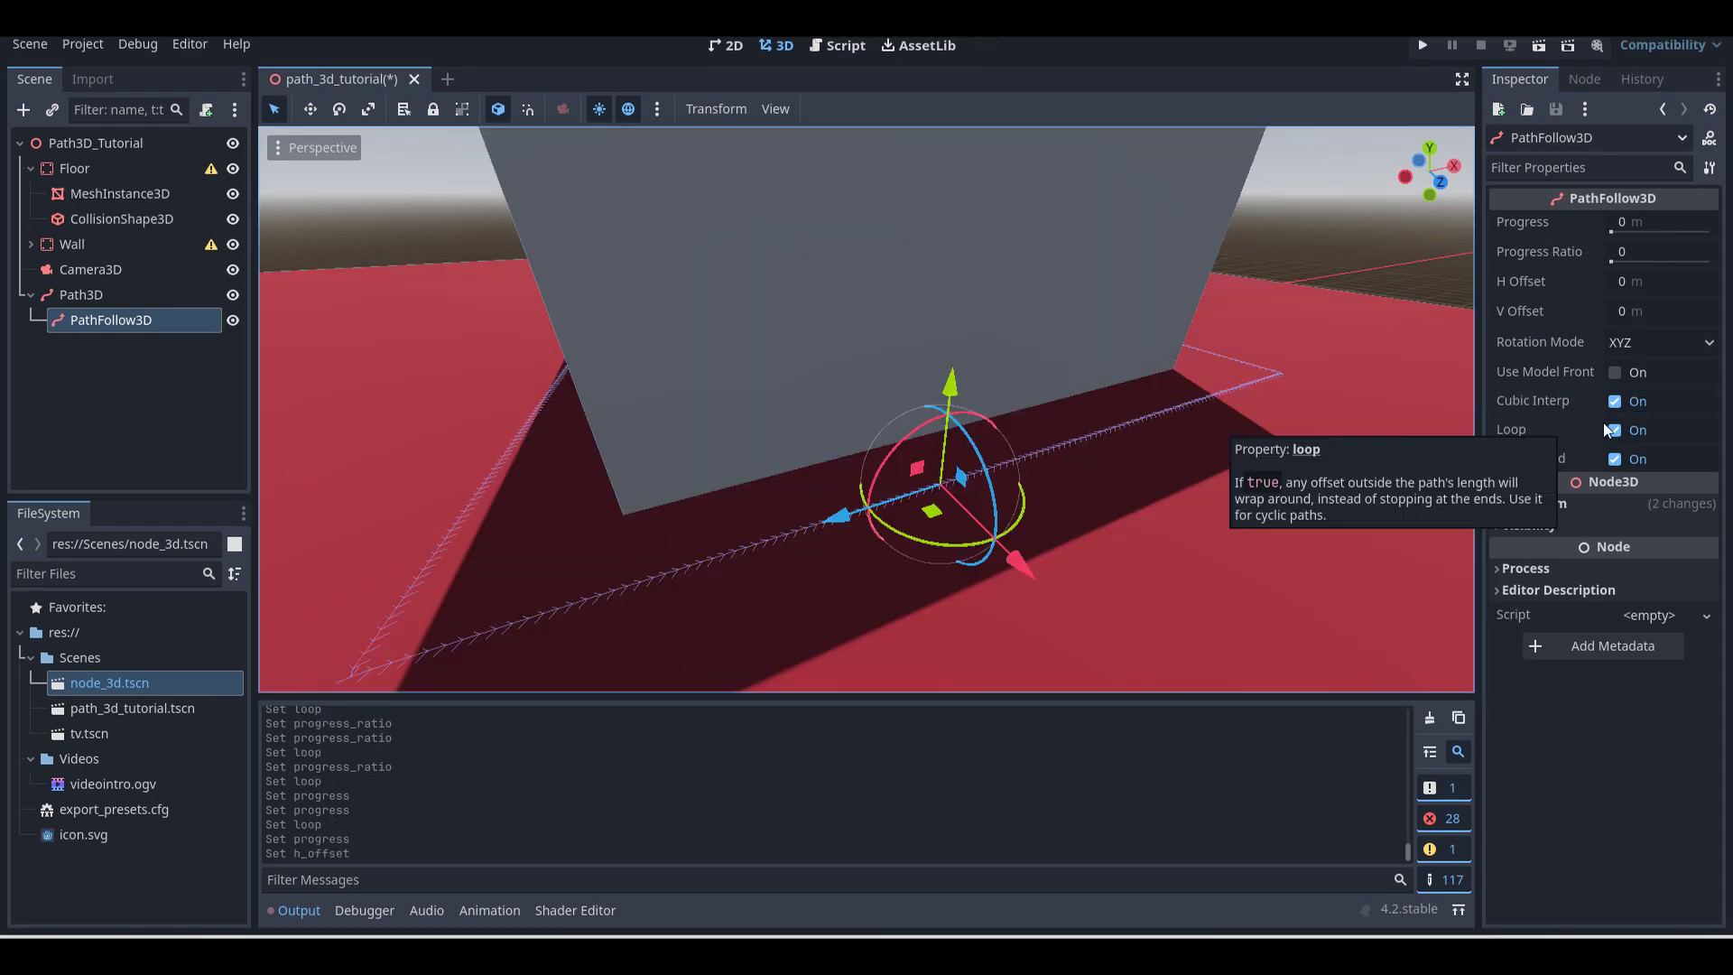
key(w)
key(d)
right_drag(866, 409, 831, 427)
key(s)
right_drag(997, 381, 996, 382)
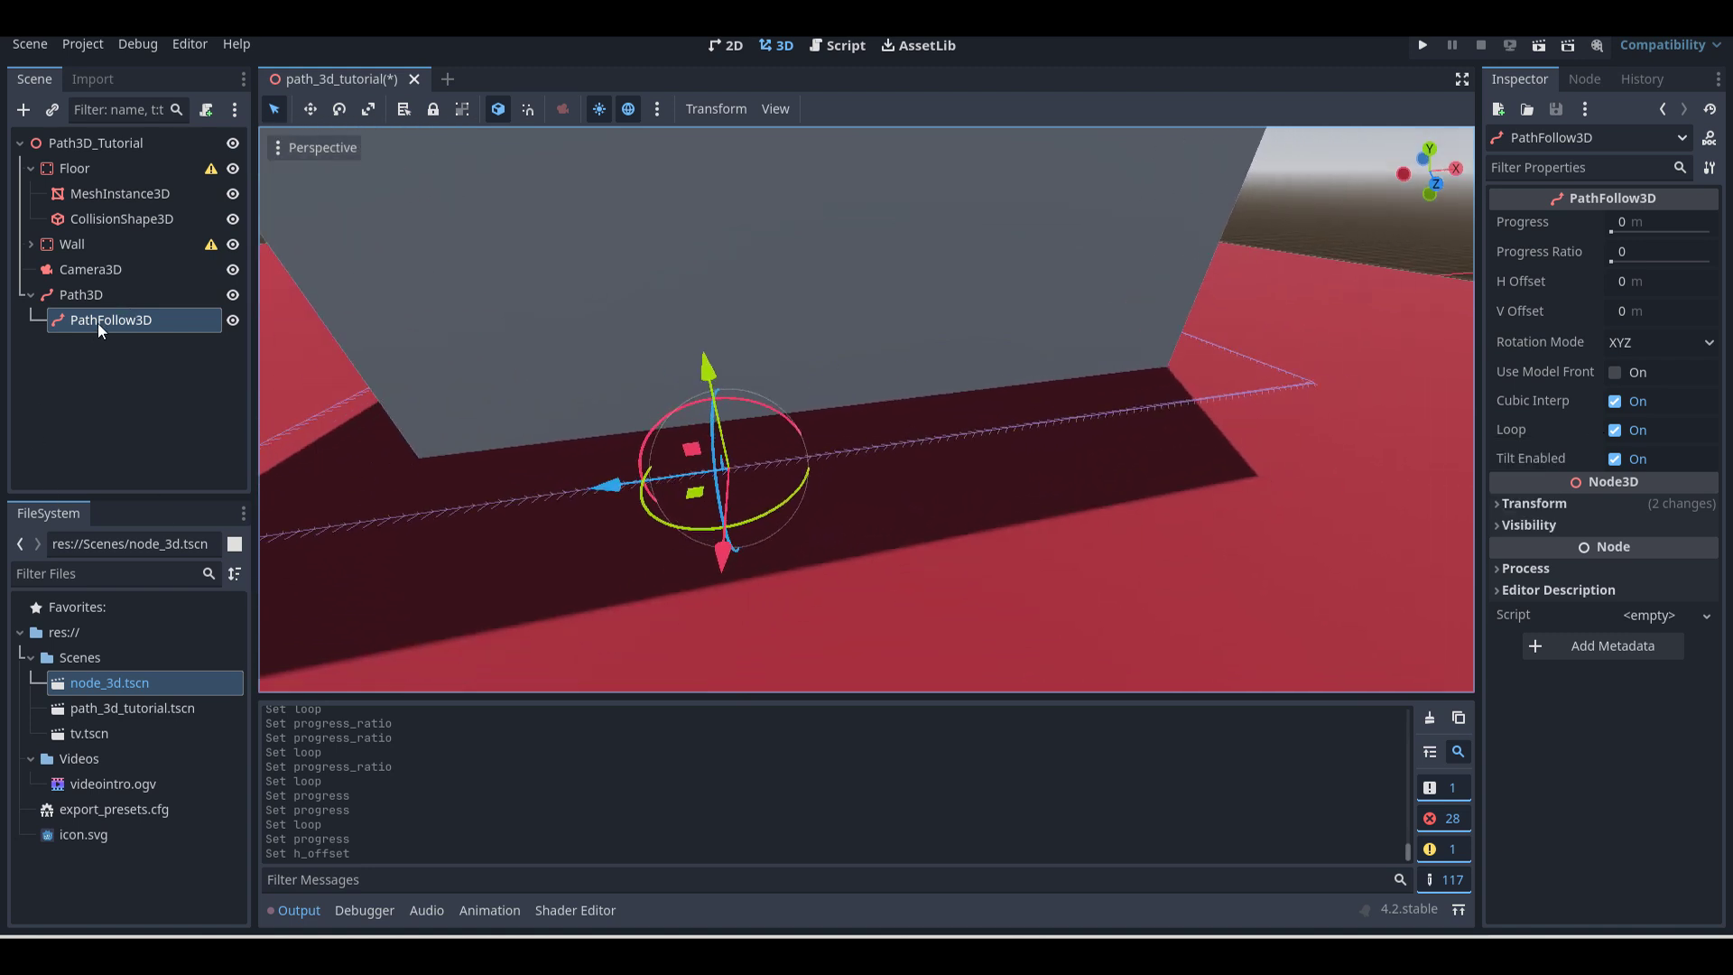
key(s)
right_drag(1372, 401, 1285, 401)
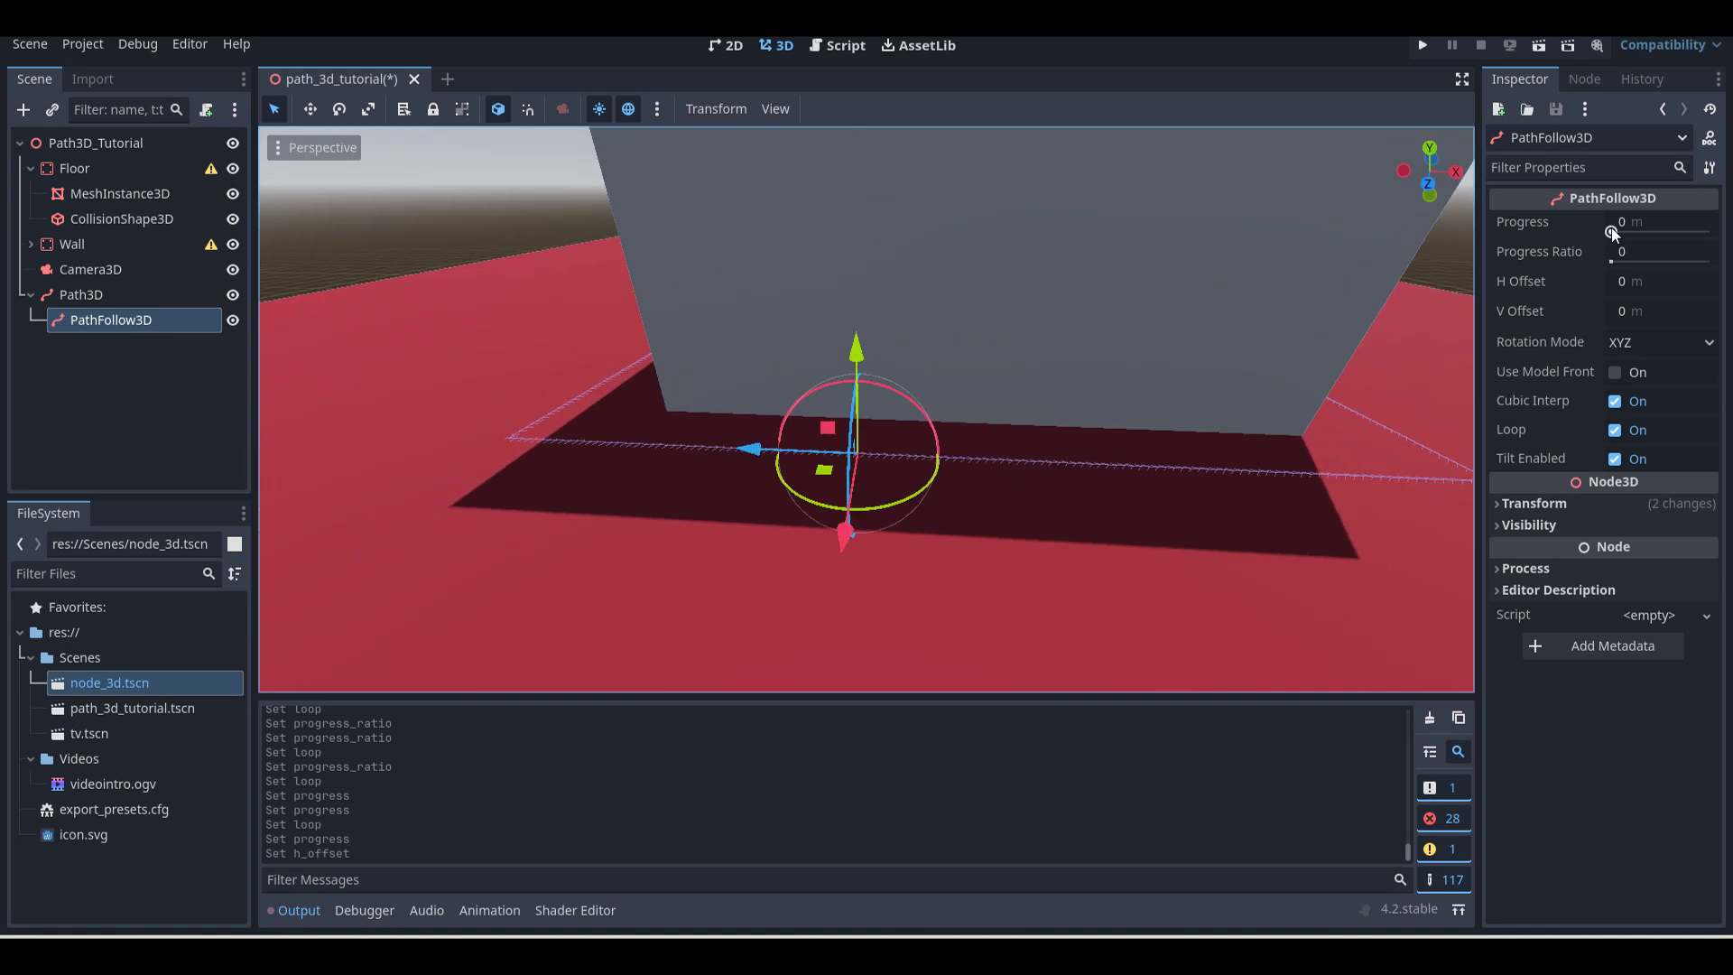
mouse_move(1612, 226)
mouse_down()
mouse_move(1644, 240)
mouse_move(1626, 229)
mouse_up()
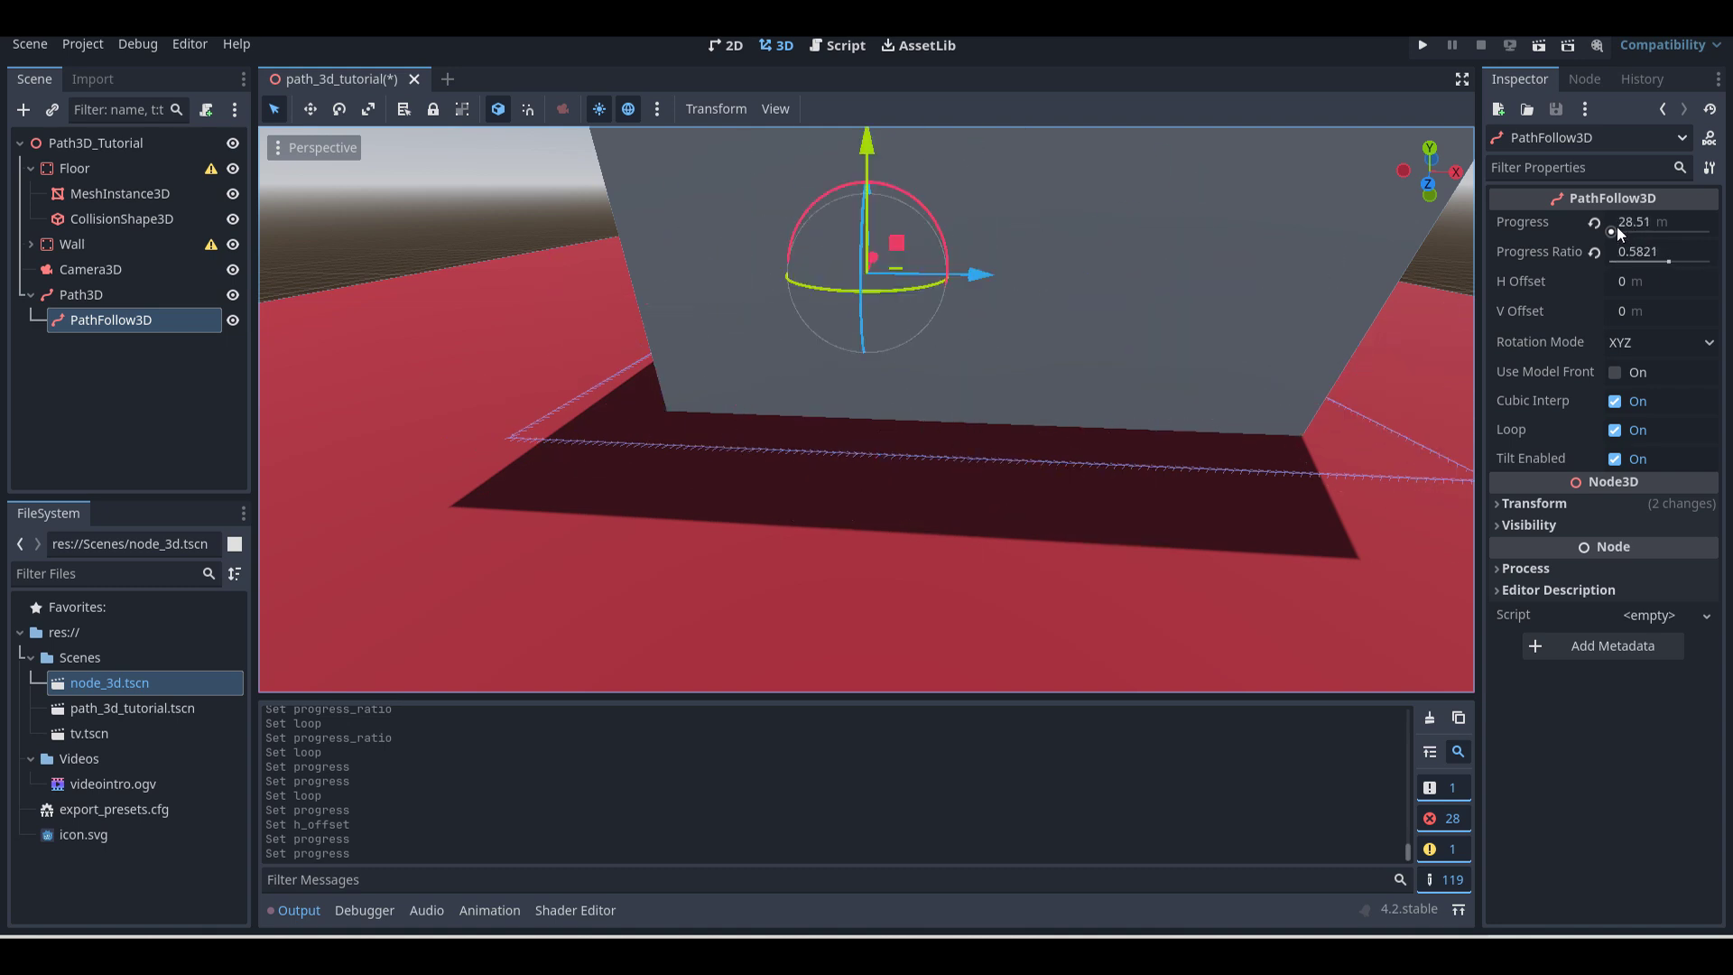
click(1594, 223)
- Turn off Loop and slide the PathFollow3D node's Progress up to the path's end at 48.97 m
click(1615, 430)
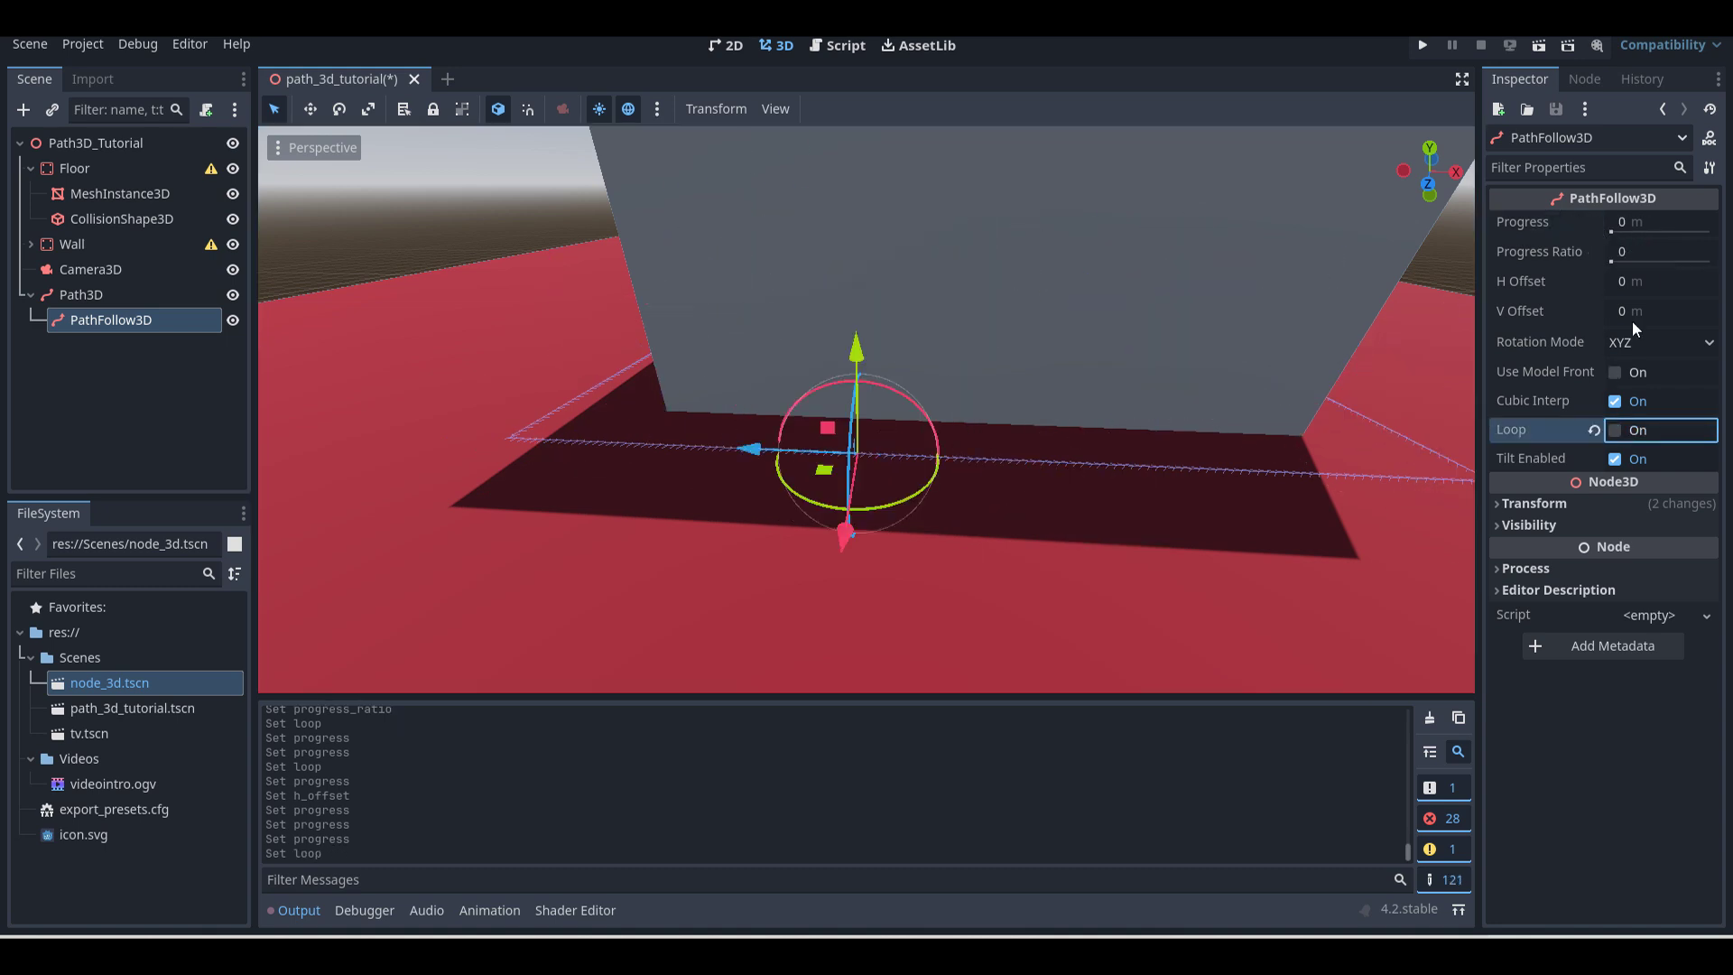
drag(1612, 233, 1634, 231)
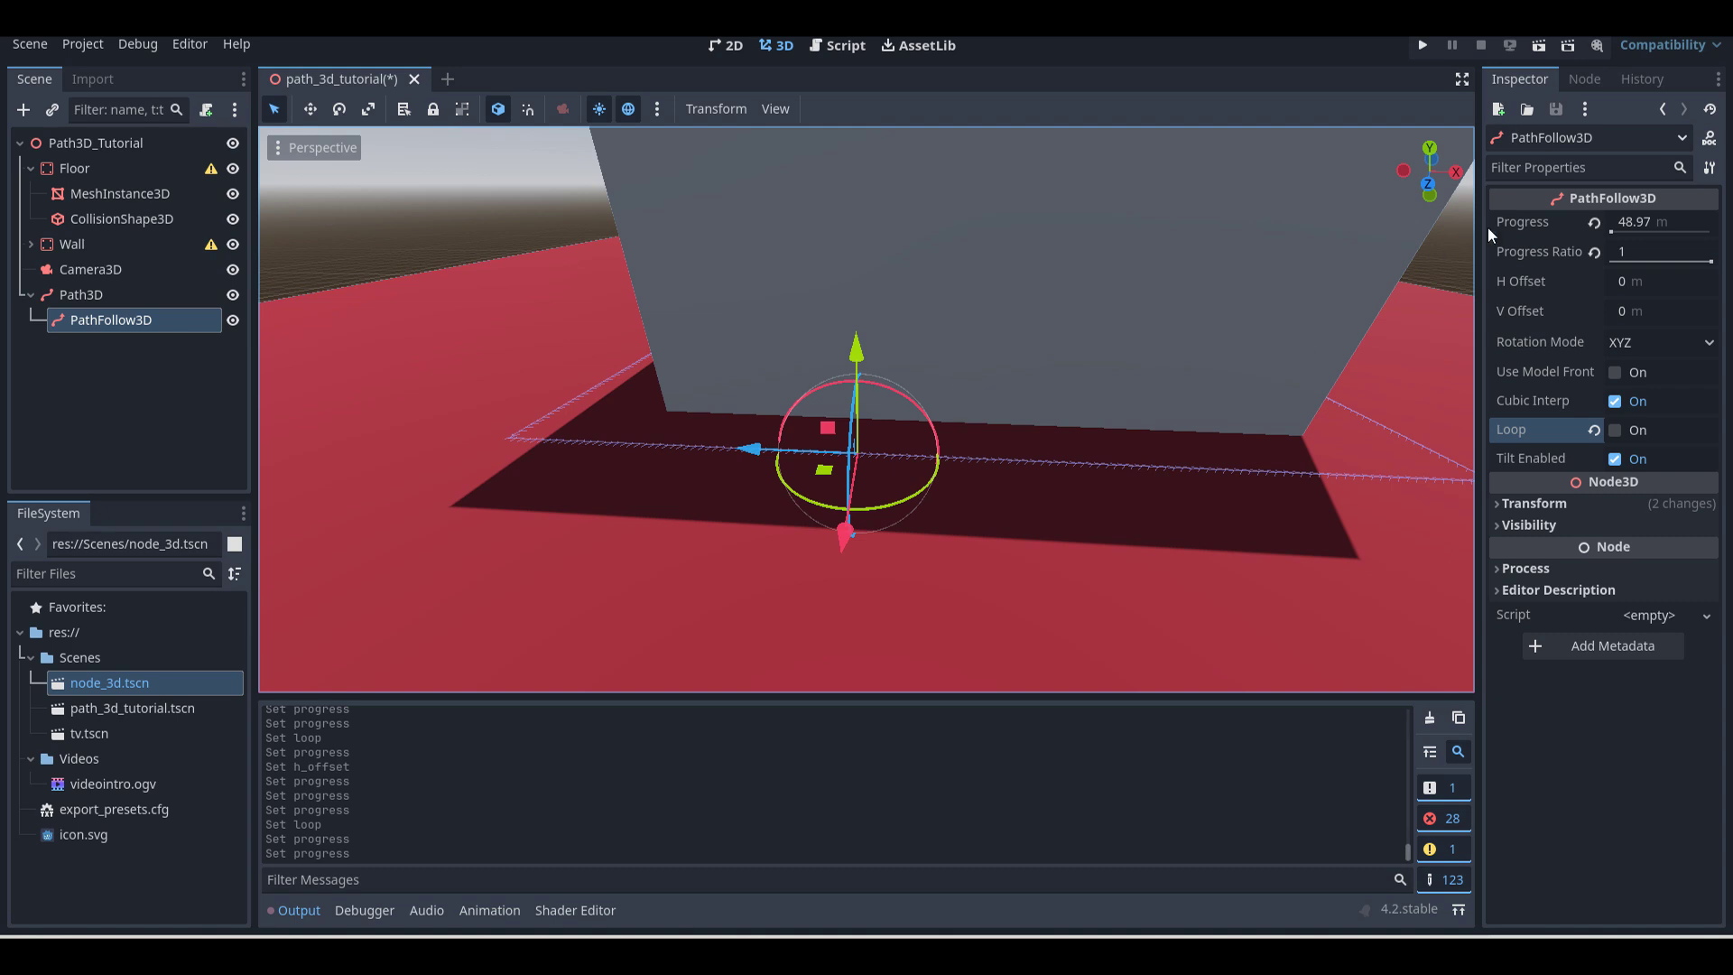
mouse_move(1627, 227)
mouse_down()
mouse_move(1611, 233)
mouse_move(1645, 240)
mouse_up()
- Turn Loop back on and slide the PathFollow3D node's Progress to 9.33 m
click(1615, 431)
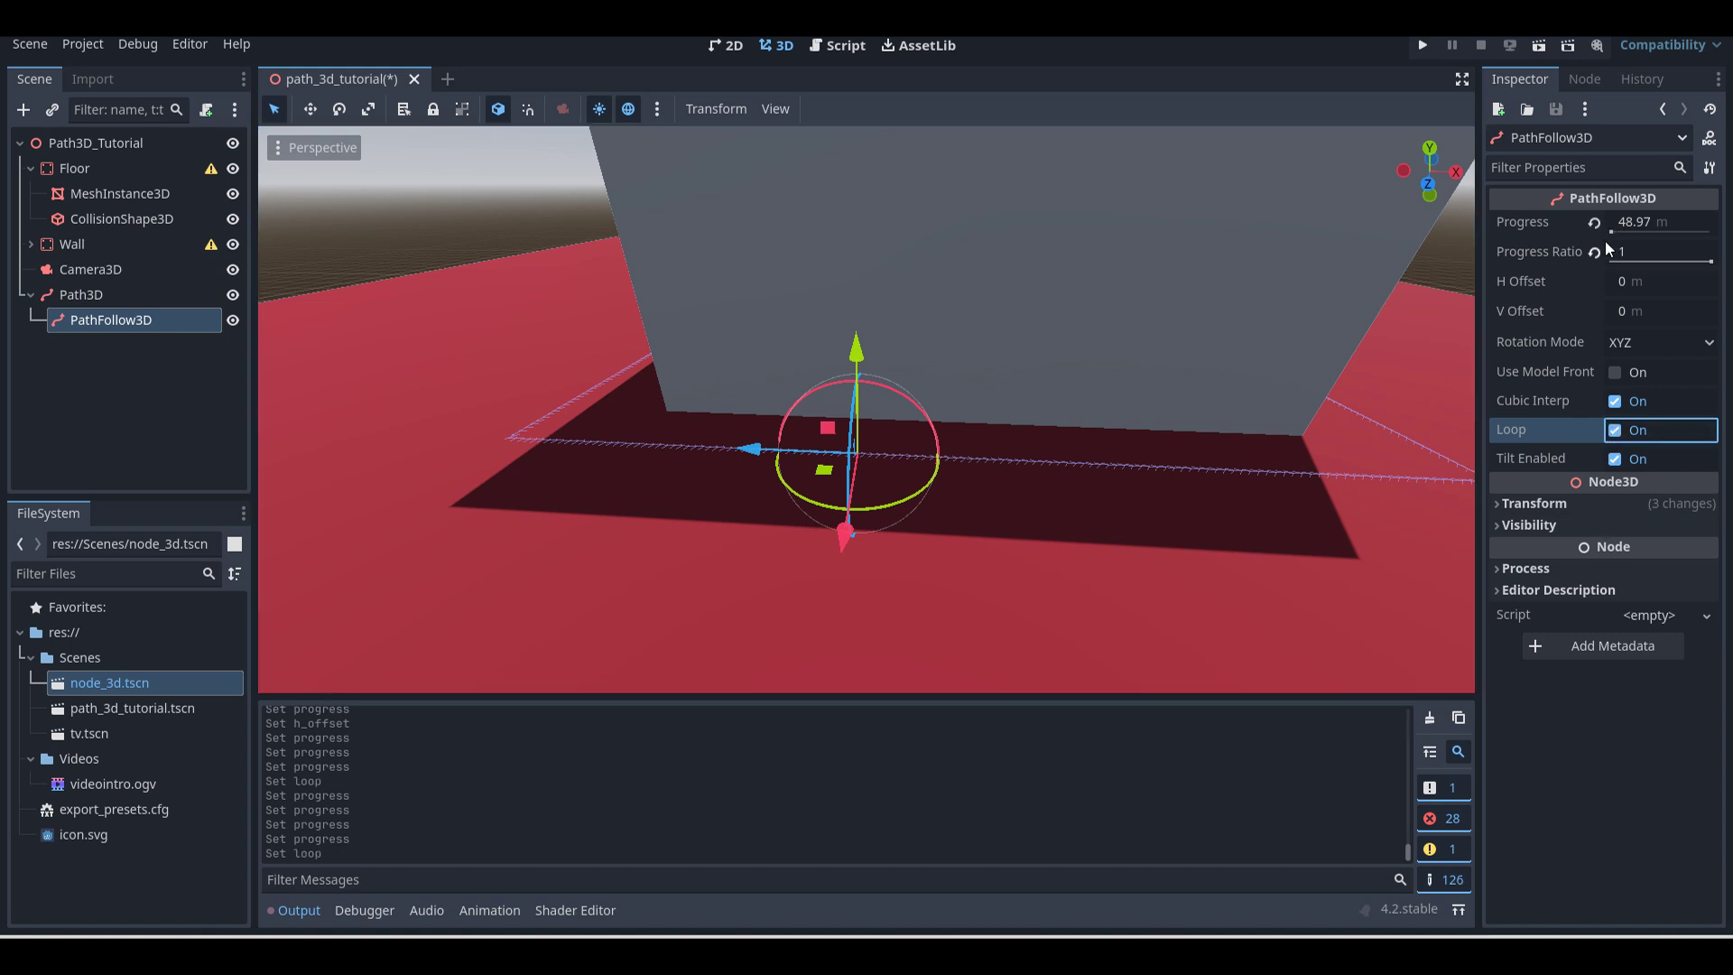
drag(1612, 233, 1691, 269)
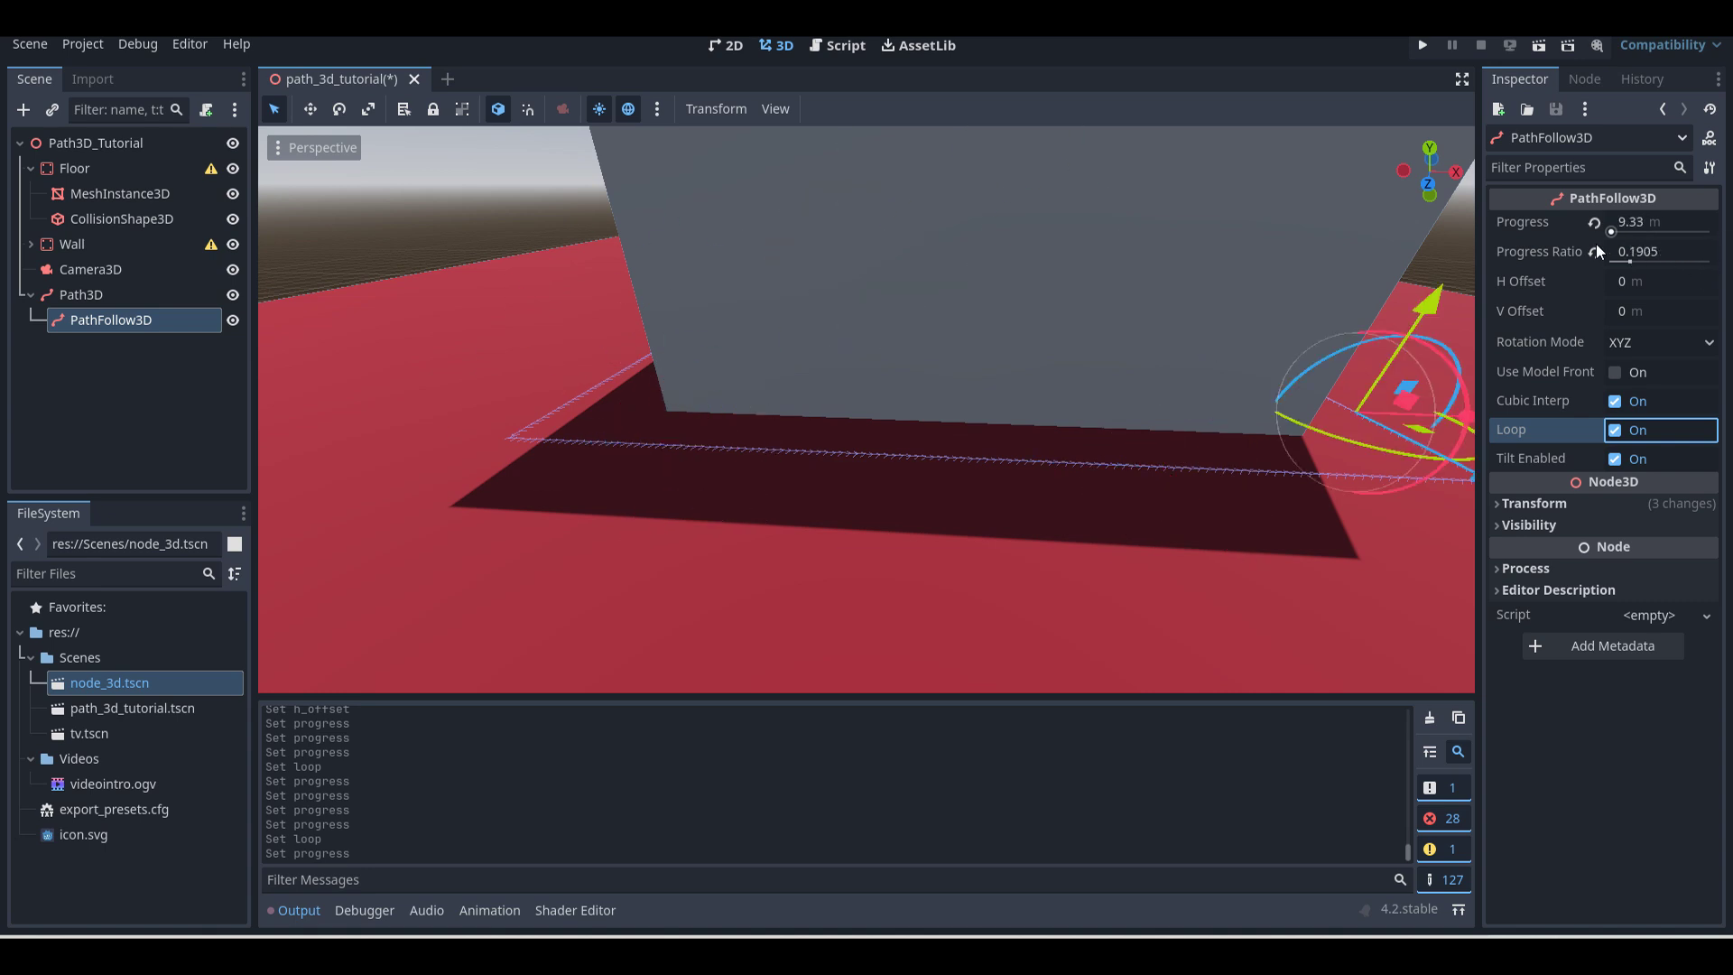
middle_drag(933, 372, 1076, 367)
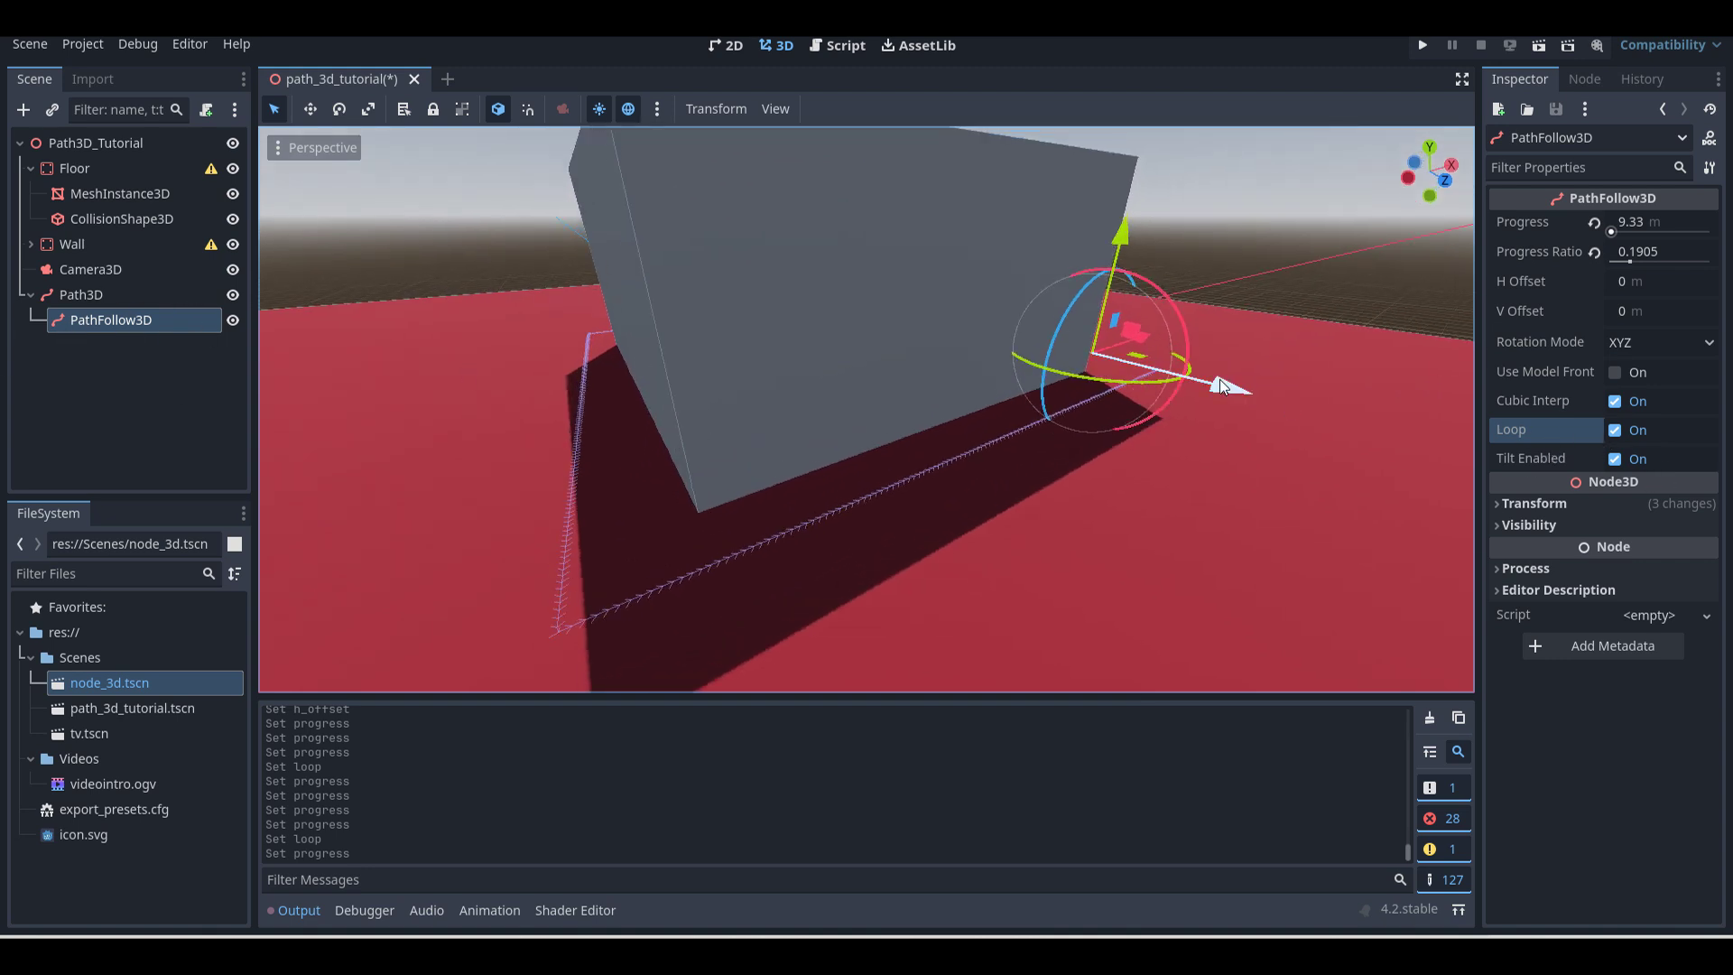
scroll(1242, 386, up, 3)
- Turn Tilt Enabled off and back on for the PathFollow3D node
mouse_move(1529, 457)
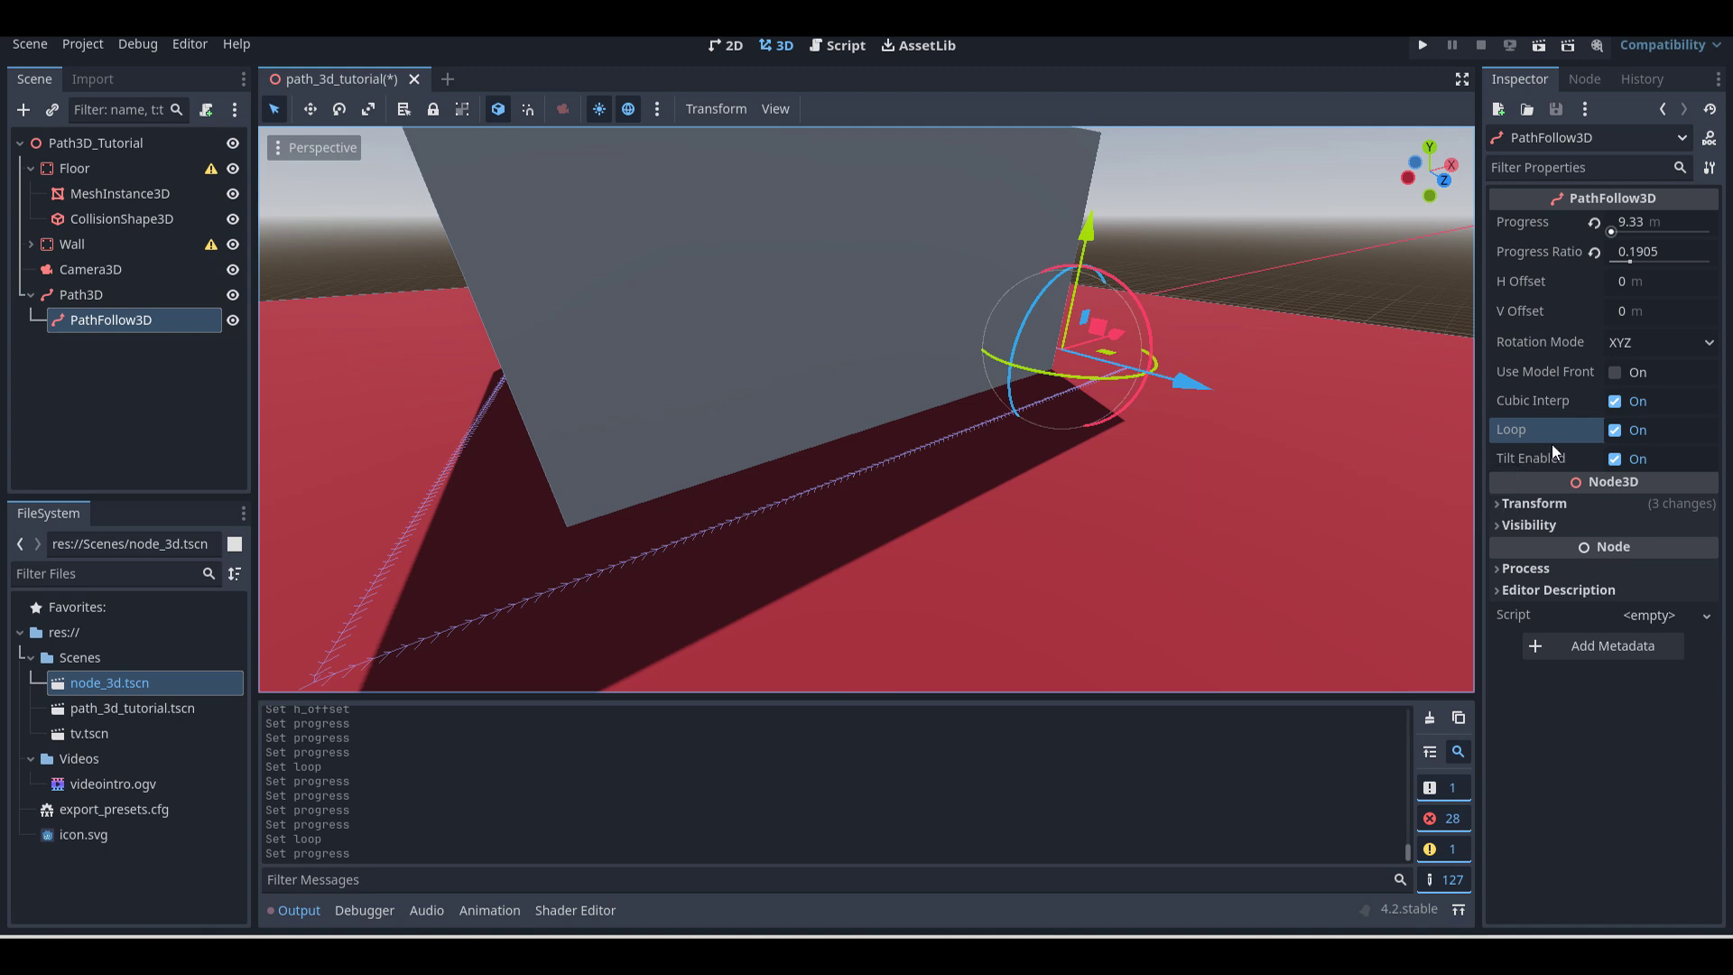
click(1619, 460)
click(1620, 463)
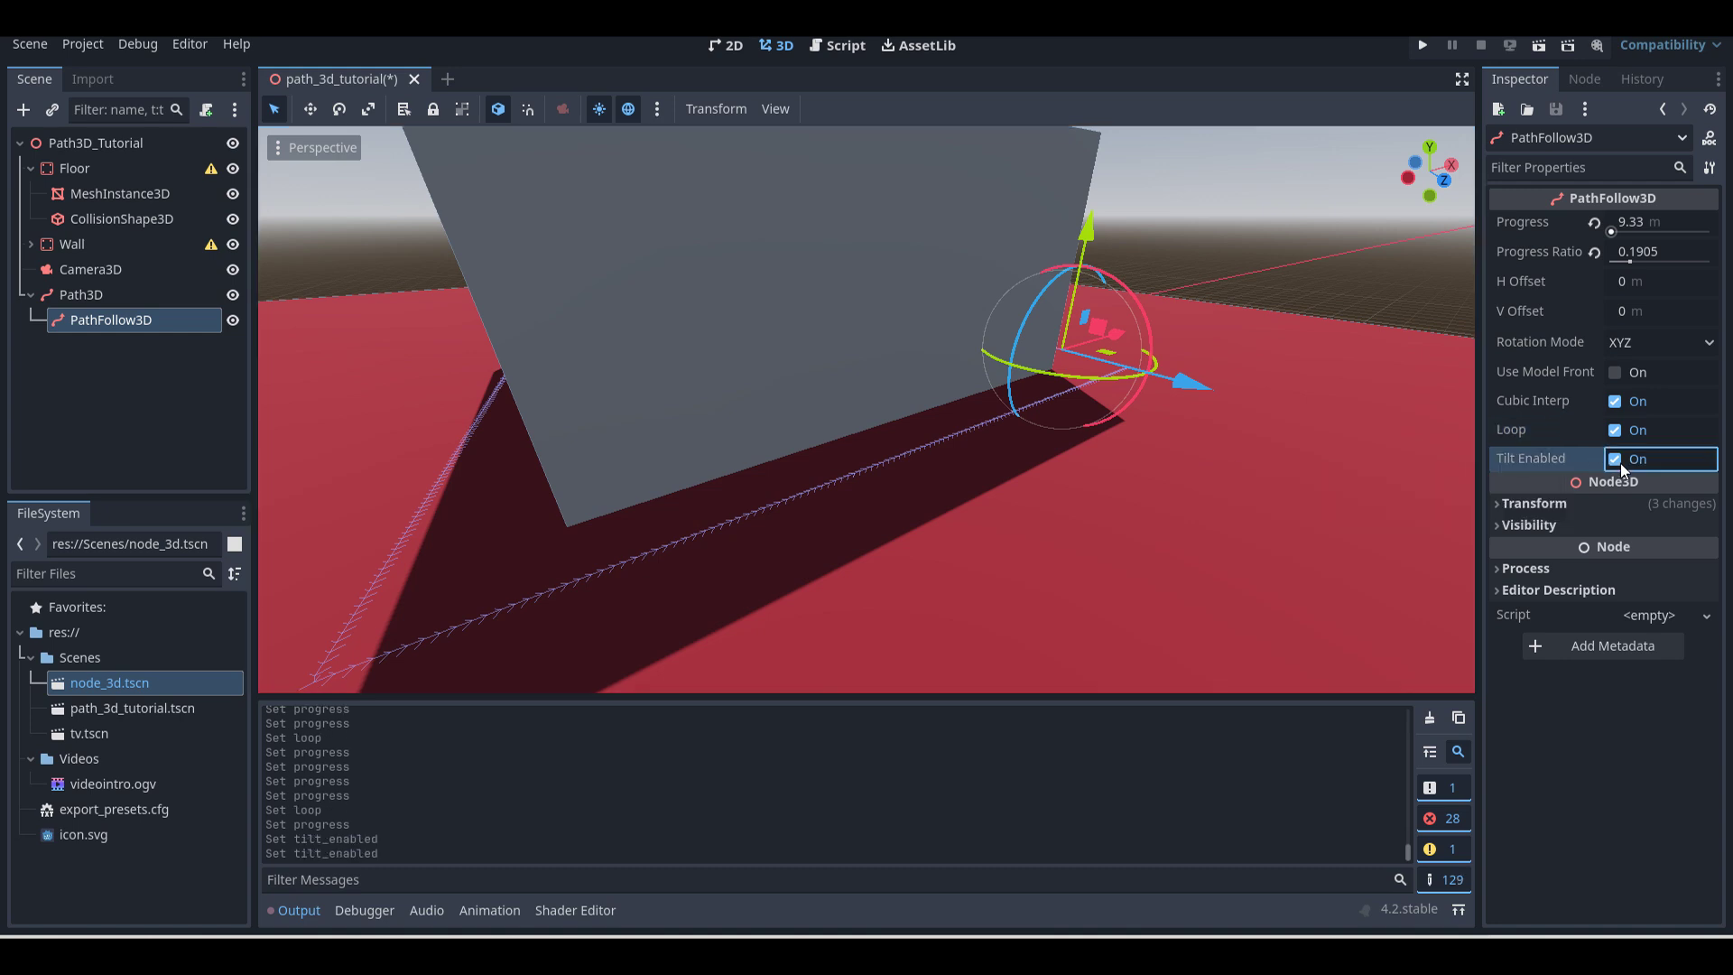